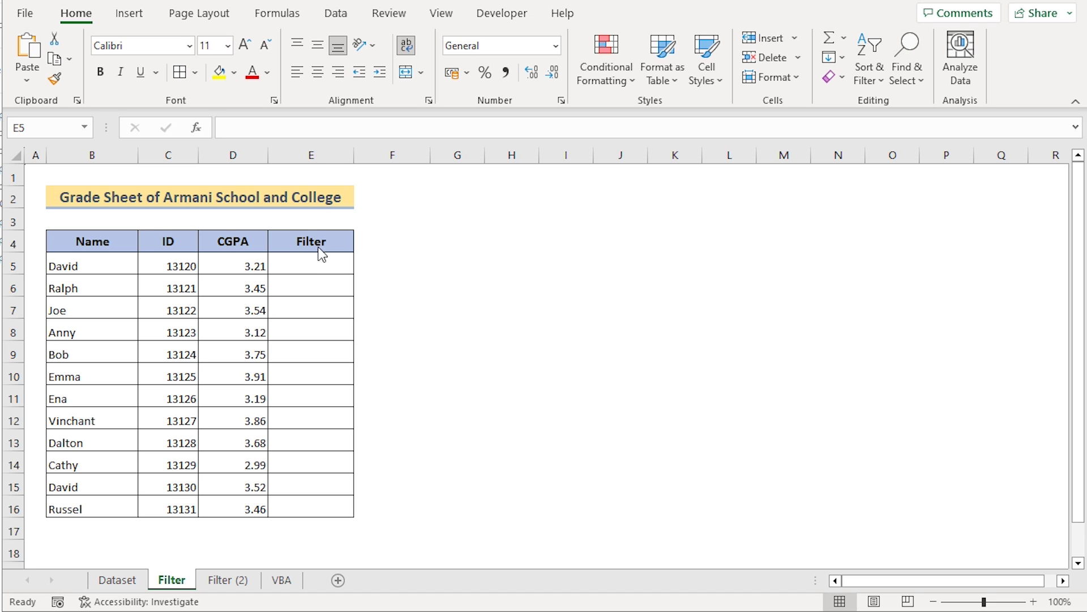
Select column E, check the Filter (2) sheet, then return to cell E5 on the Filter sheet.
click(320, 147)
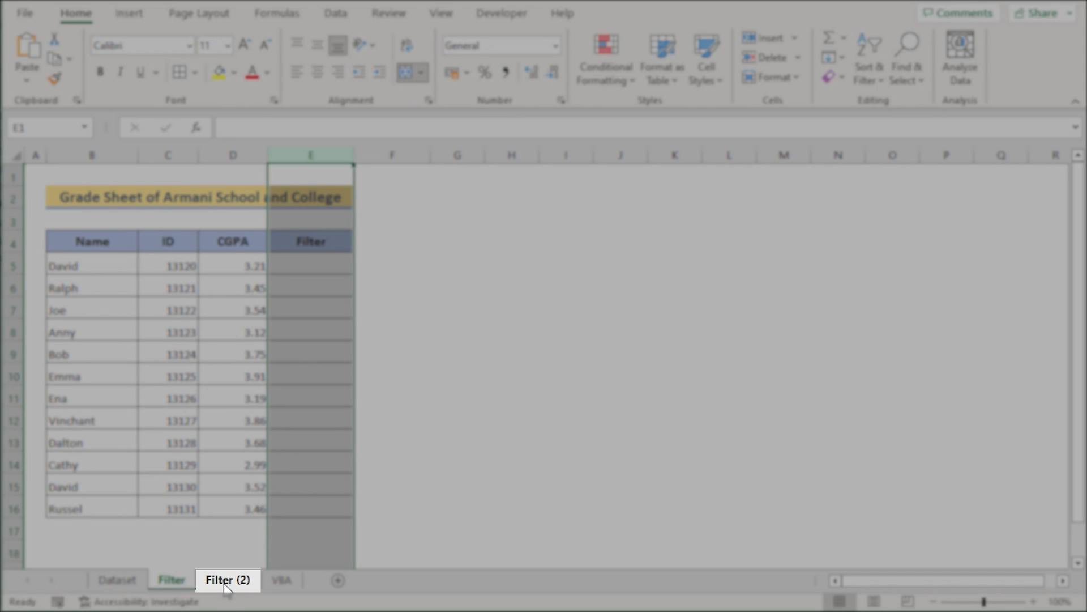
click(227, 580)
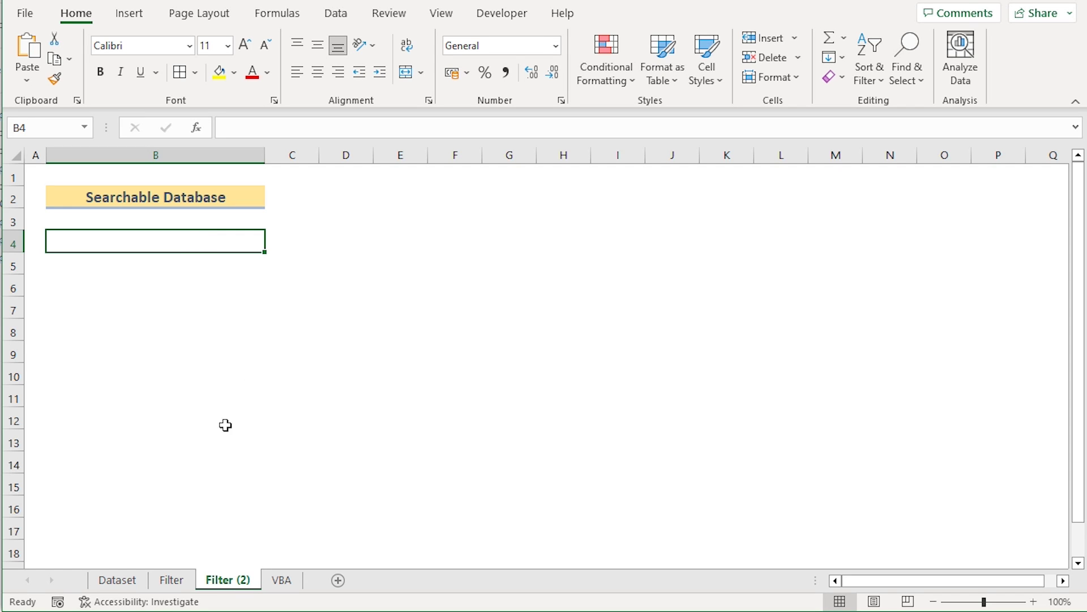
click(173, 580)
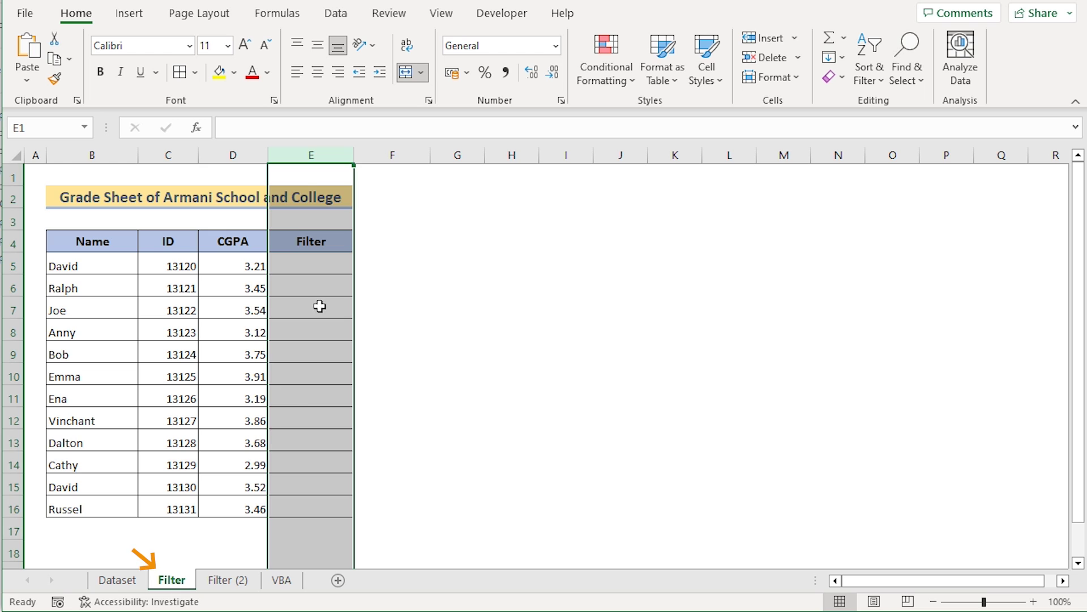
click(311, 264)
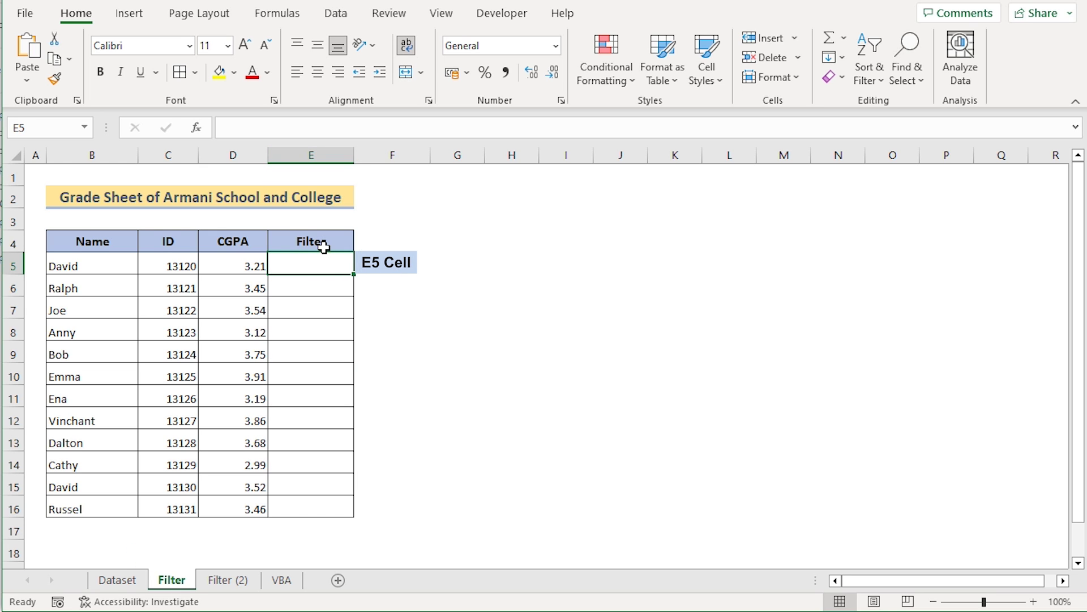
Start E5's formula as =FILTER(B5:B16,ISNUMBER(SEARCH( without entering it.
double_click(318, 262)
text(=)
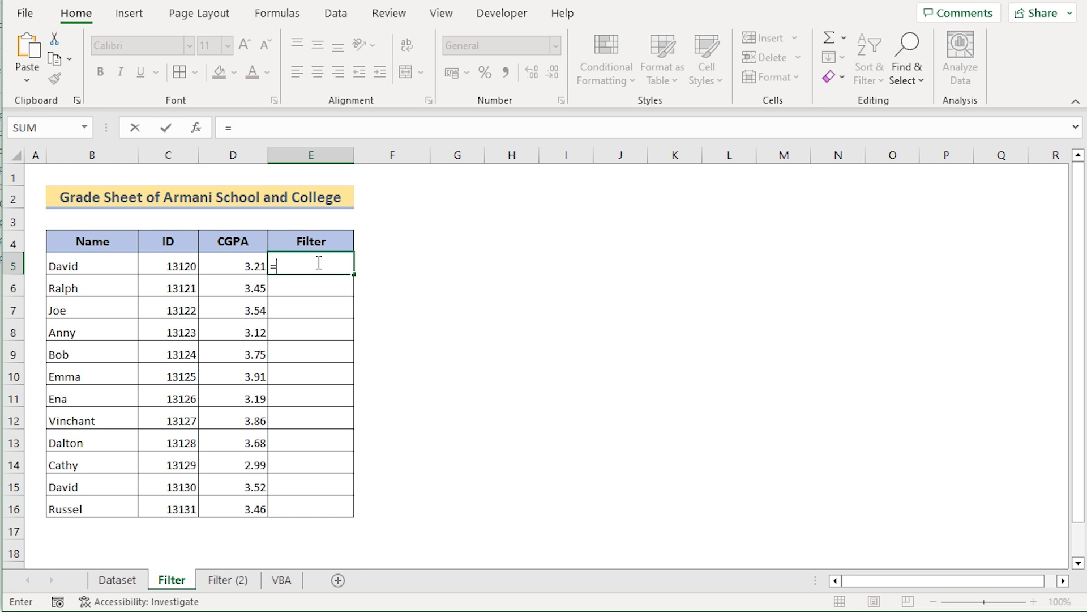
text(FILTER)
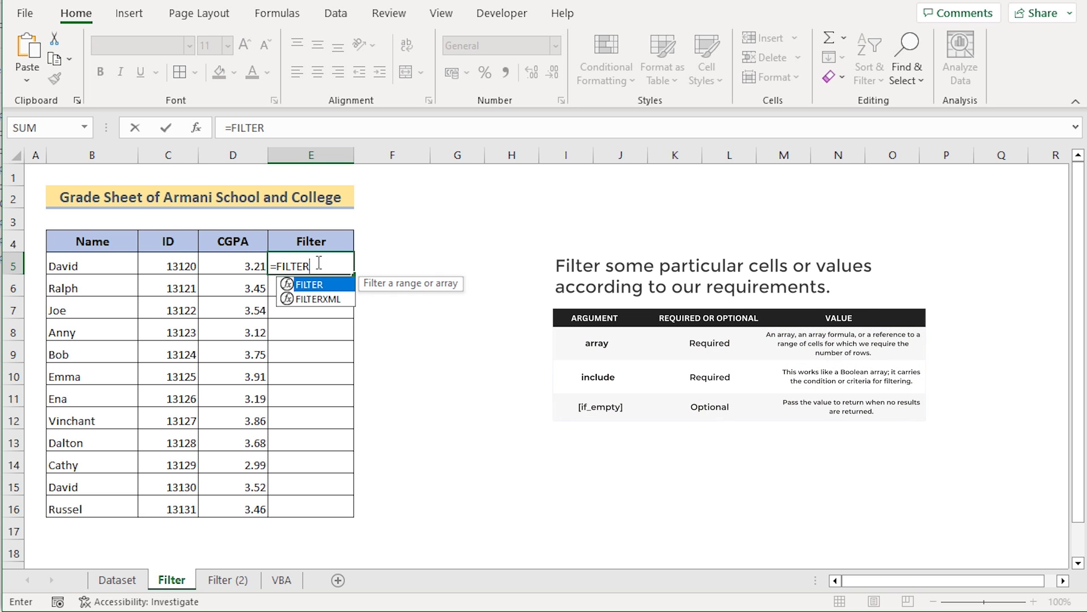
text(()
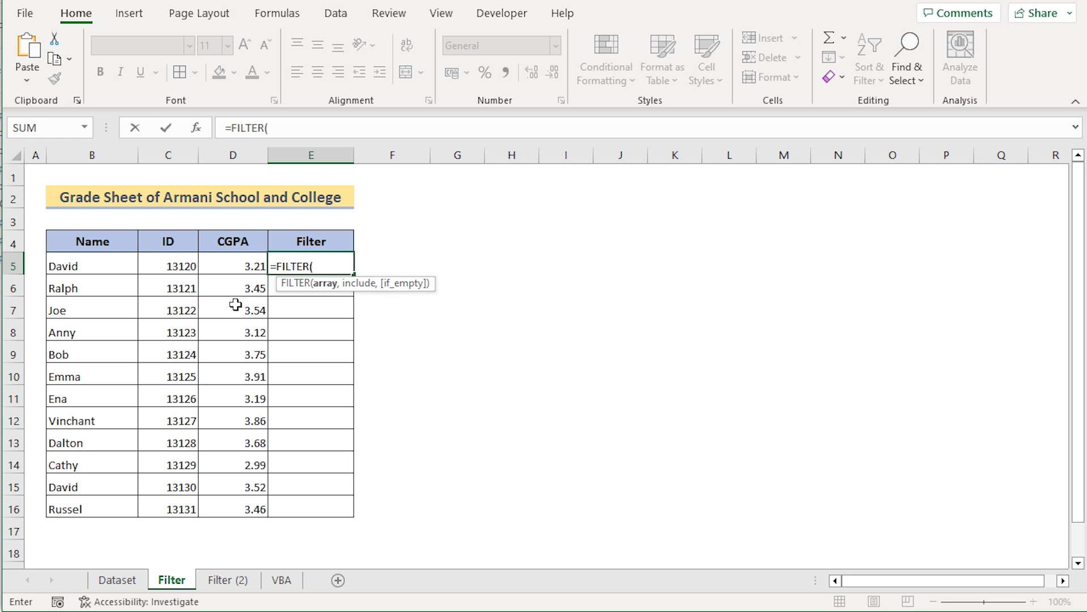
click(113, 270)
drag(108, 513, 107, 510)
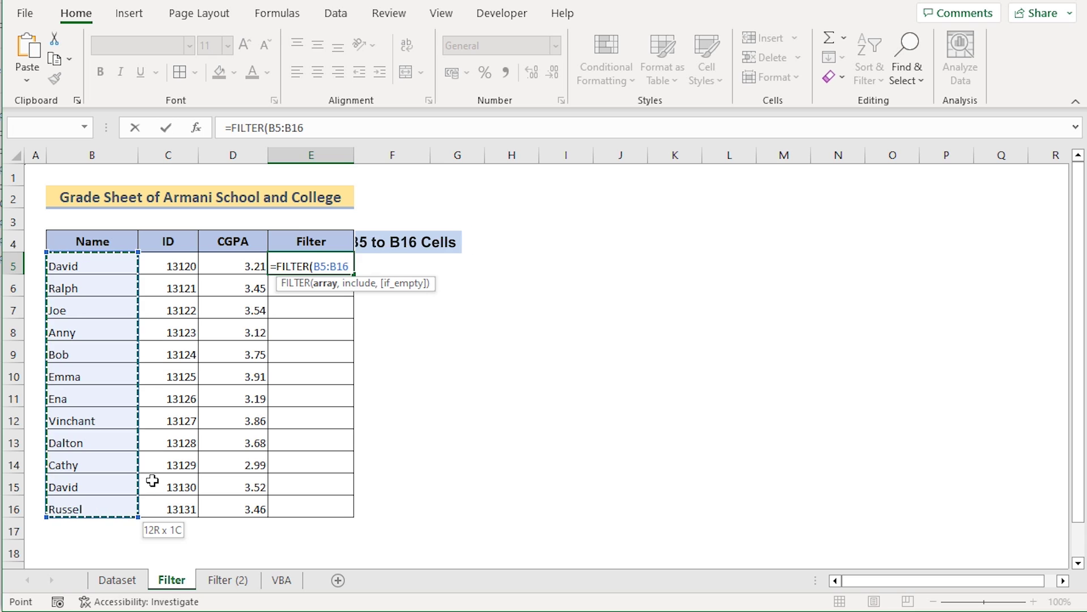
text(,)
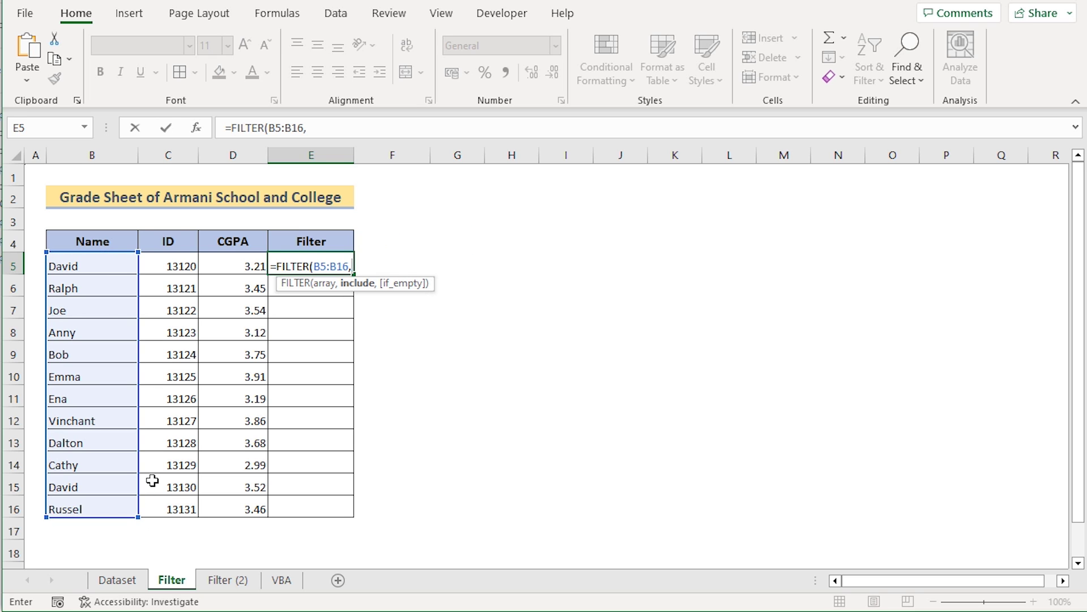
text(ISNU)
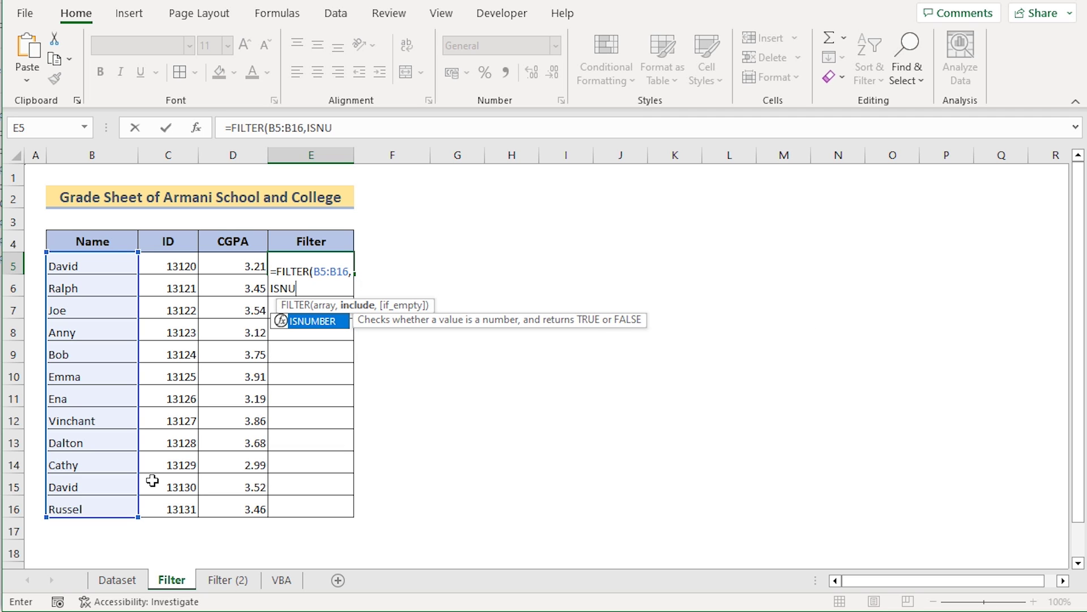
text(MBER)
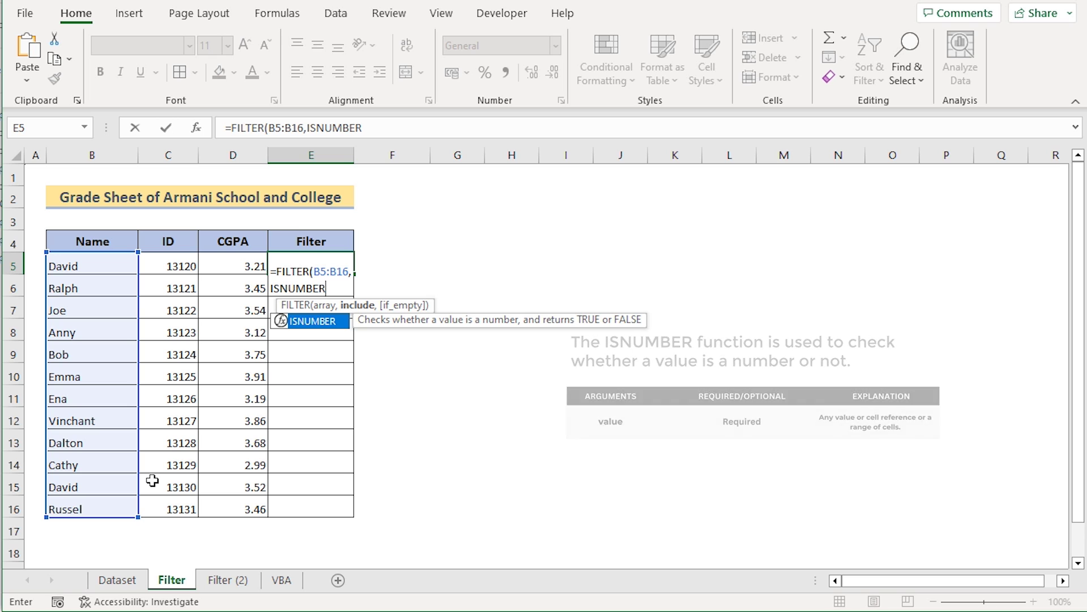
text(()
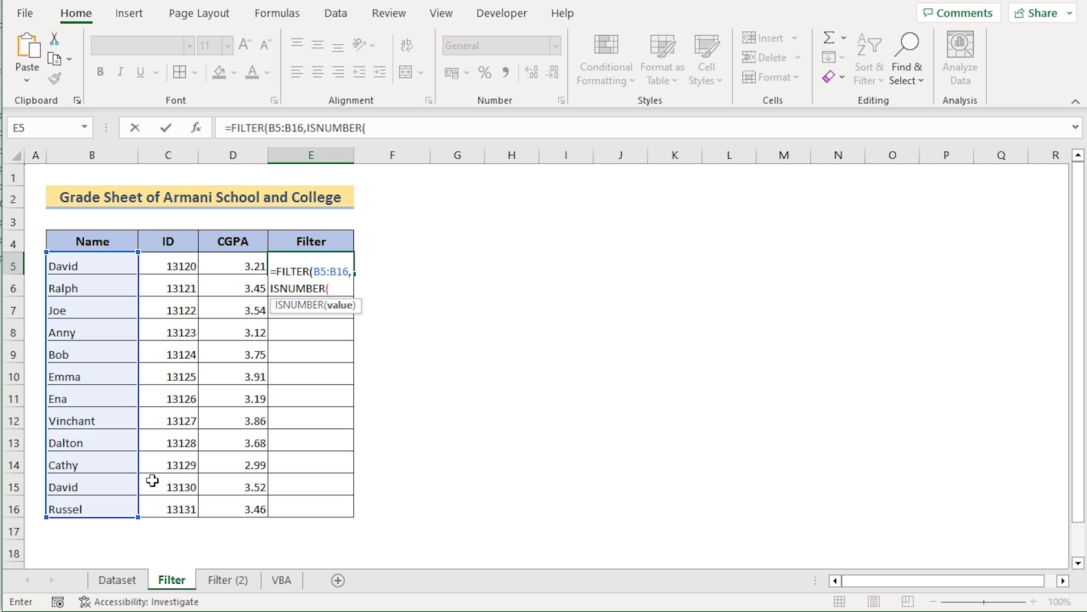
text(SEARCH)
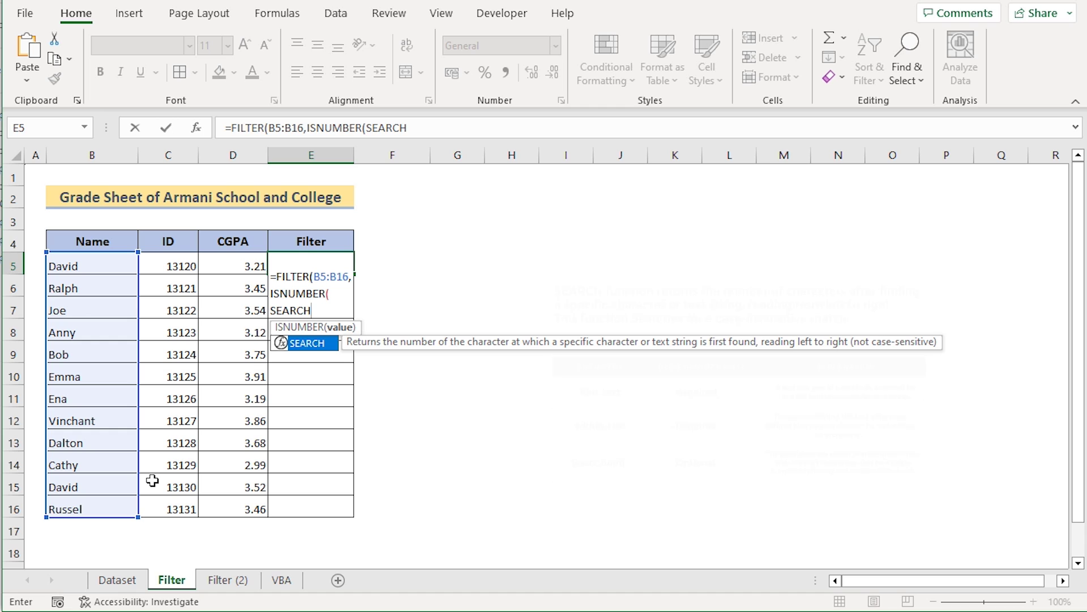
text(()
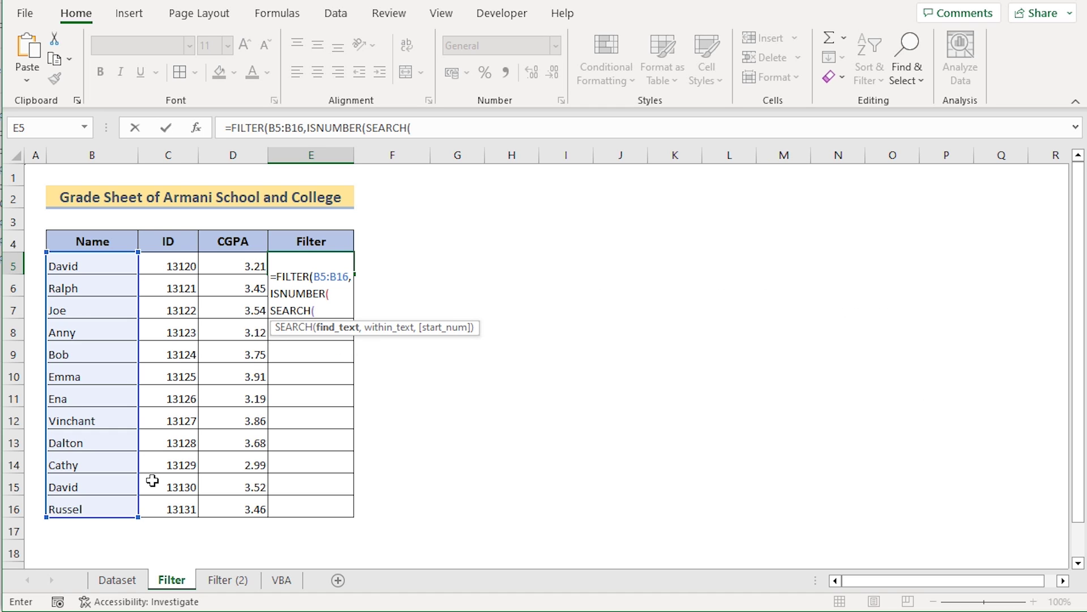
Finish E5 as =FILTER(B5:B16,ISNUMBER(SEARCH('Filter (2)'!B4,B5:B16)),"Not Found") and enter it.
click(249, 578)
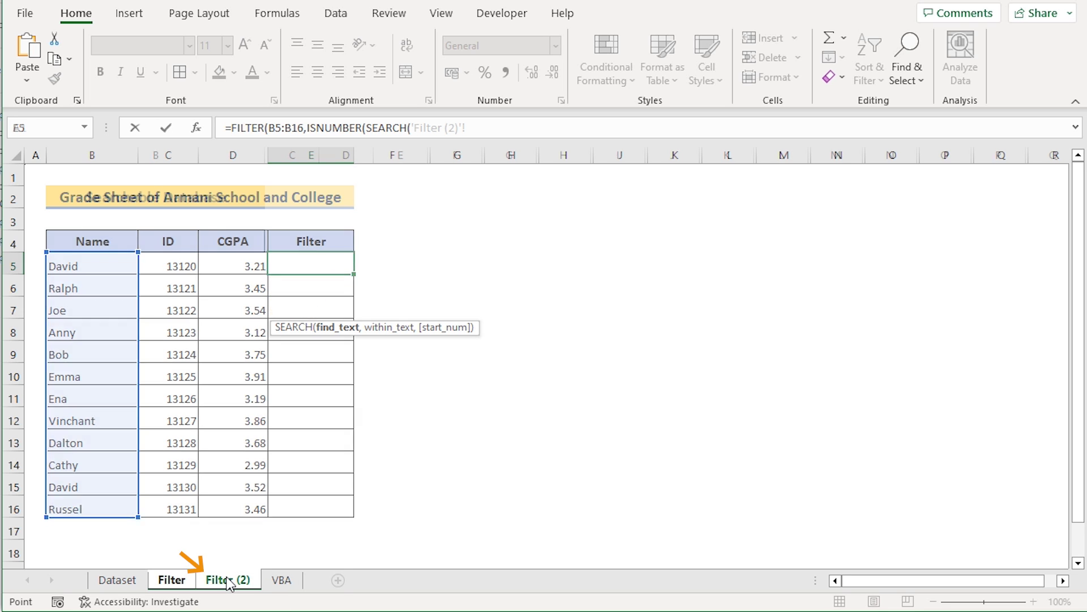
click(202, 242)
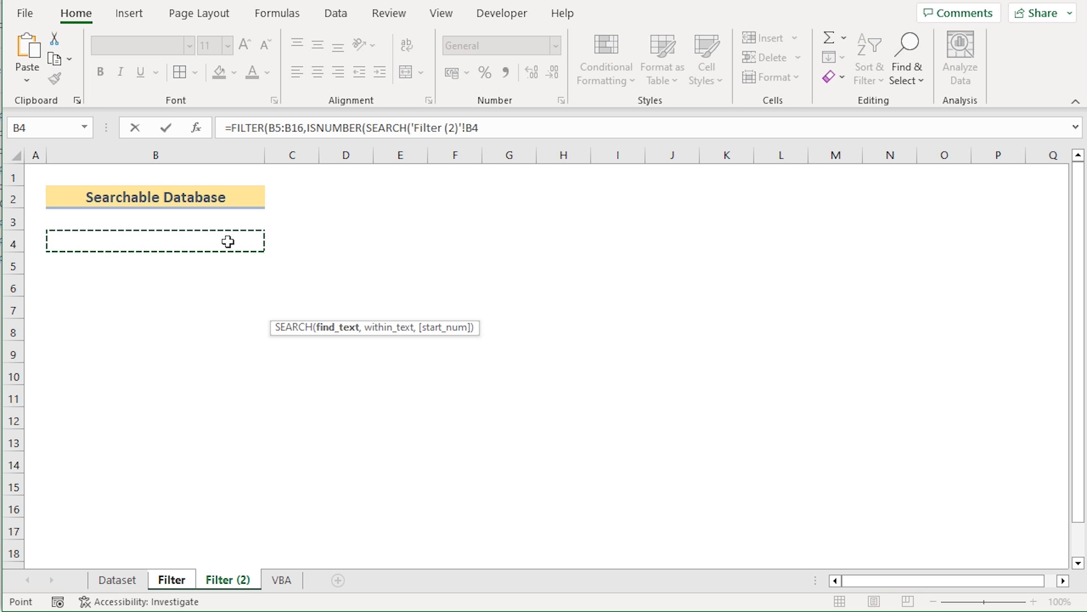
text(,)
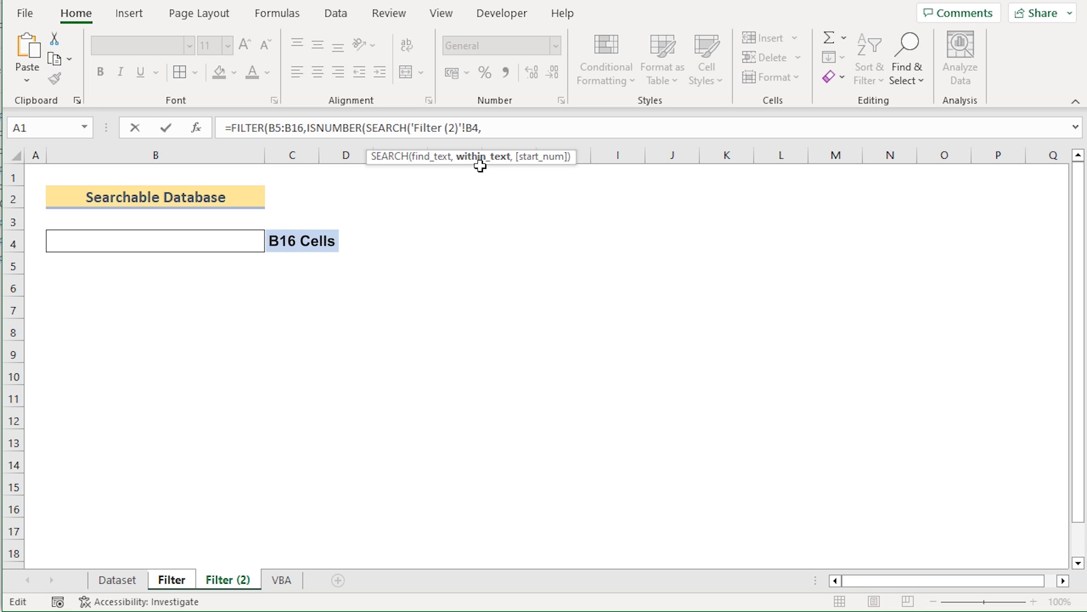
text(B)
key(Escape)
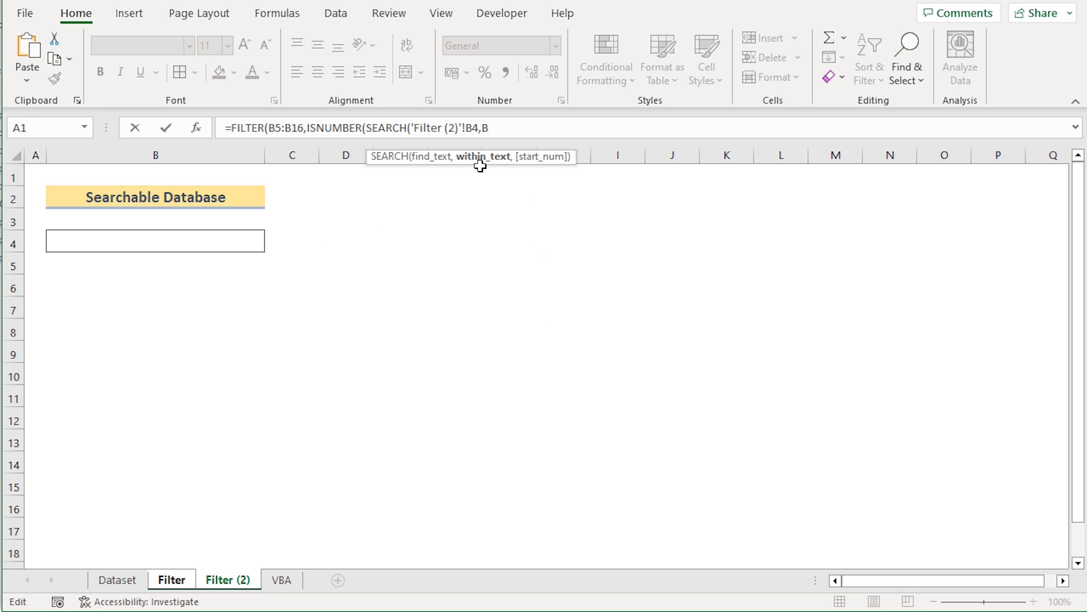
text(5:B16)))
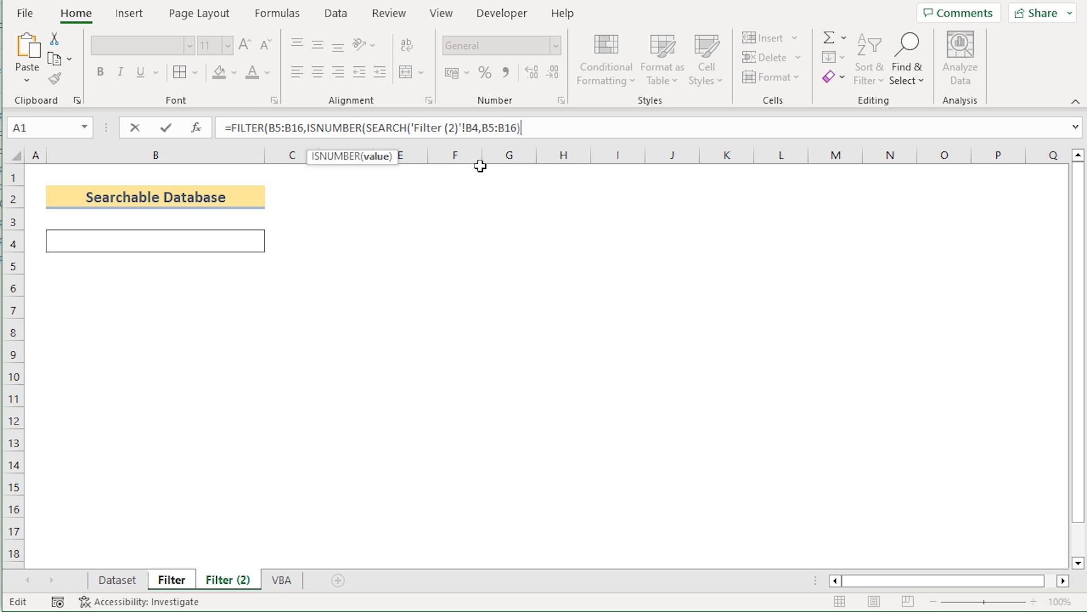
text(,"Not Found)
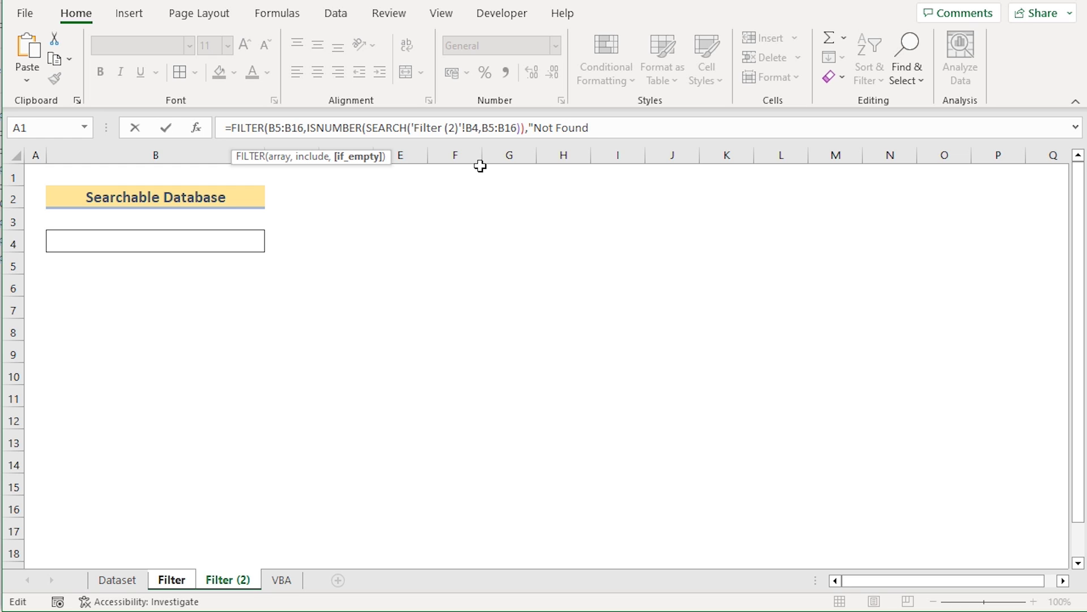
text())
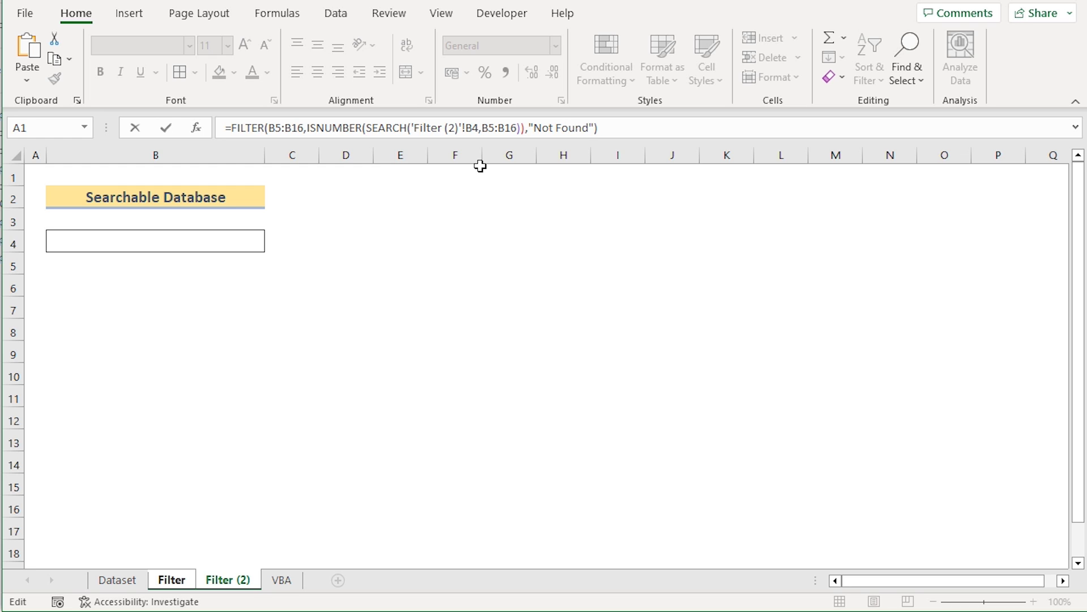
key(Return)
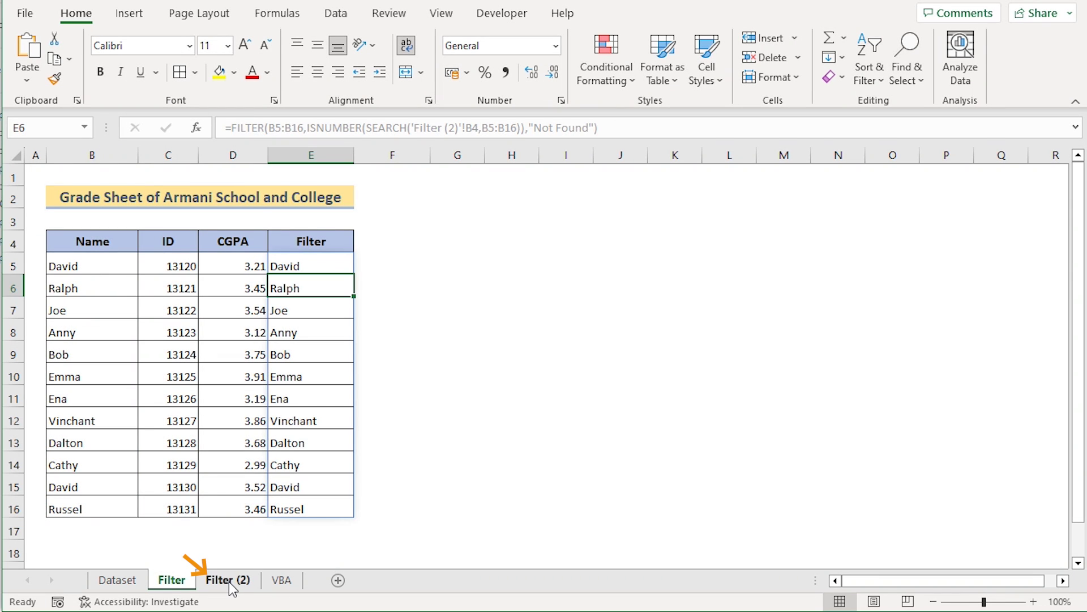
On the Filter (2) sheet, select cell B4 and bring up Data Validation.
click(230, 580)
click(328, 305)
click(199, 246)
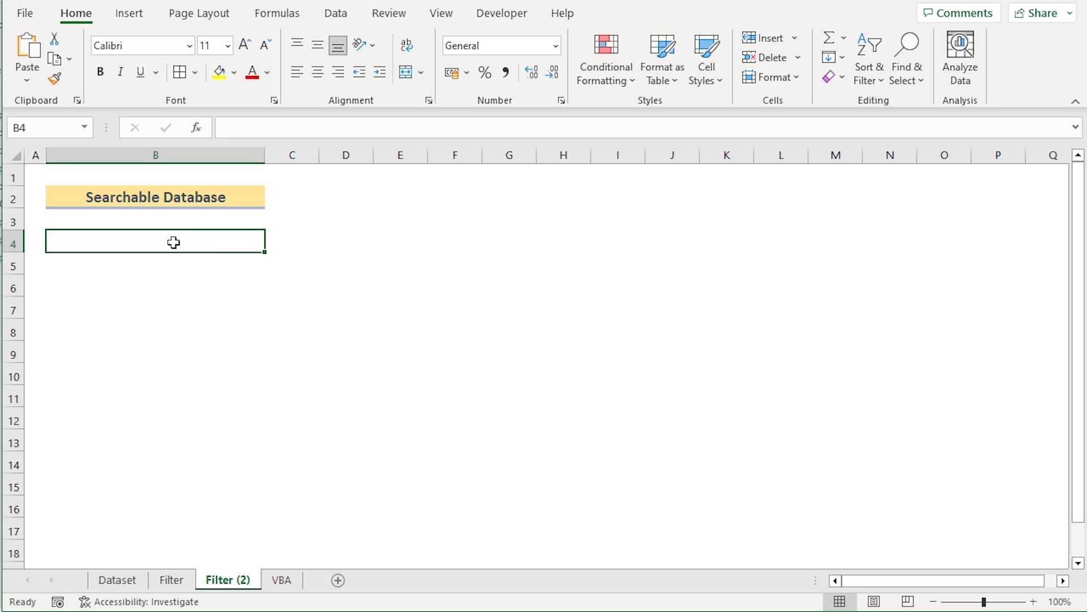
click(336, 17)
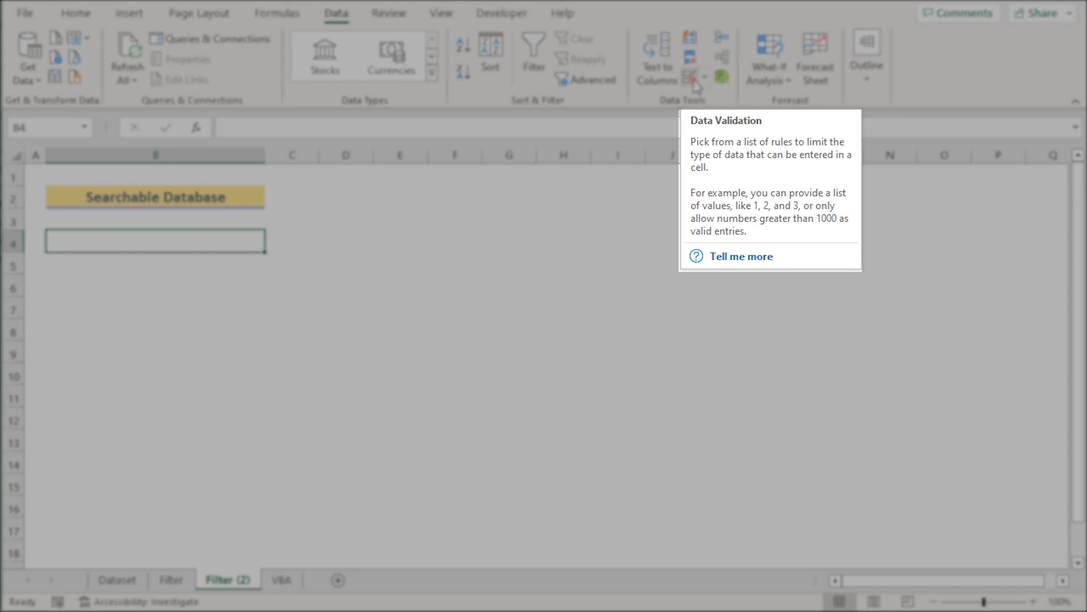
click(697, 86)
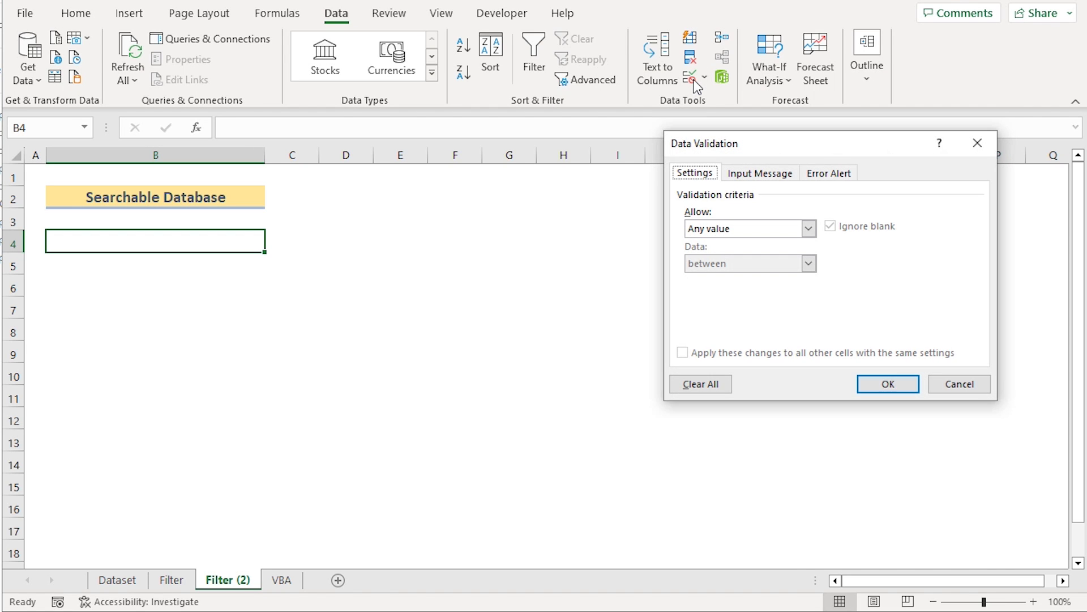
drag(721, 146, 464, 188)
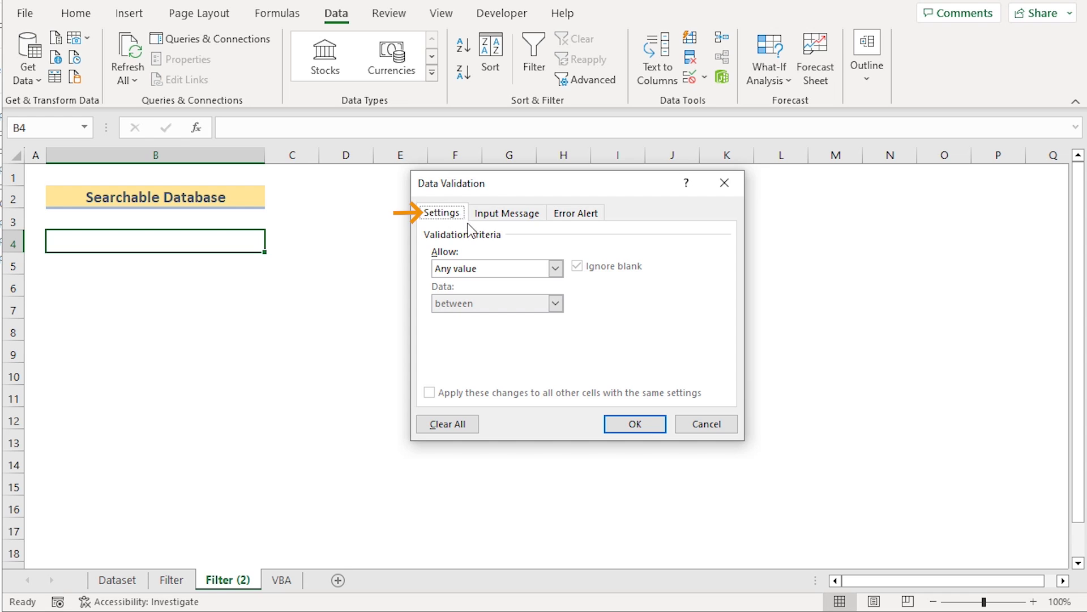
Allow a List with source =Filter!$E$5# and confirm.
click(555, 269)
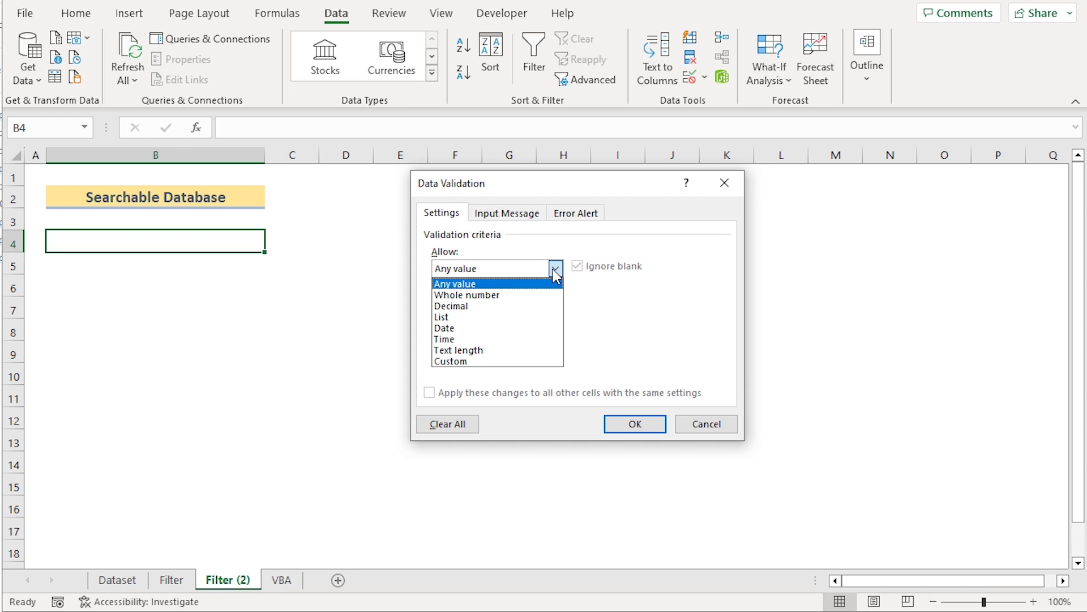
click(528, 321)
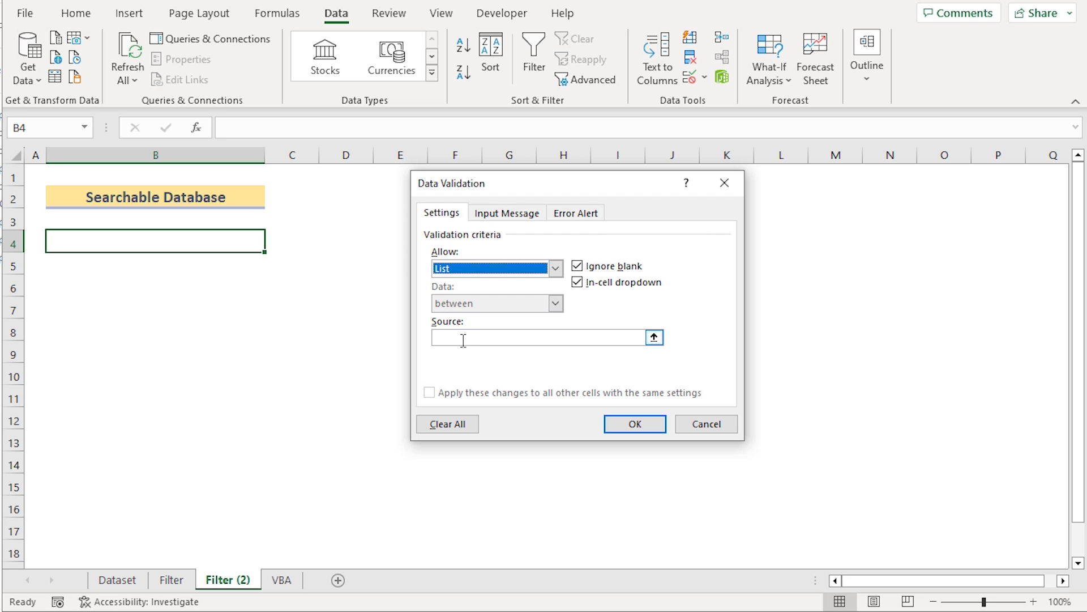
click(463, 340)
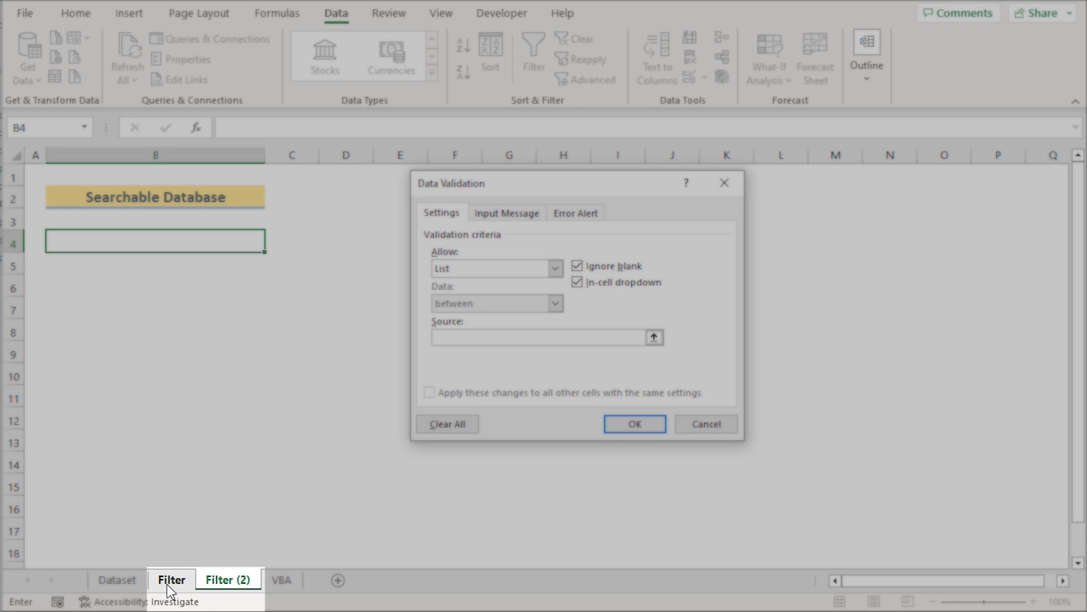
click(172, 579)
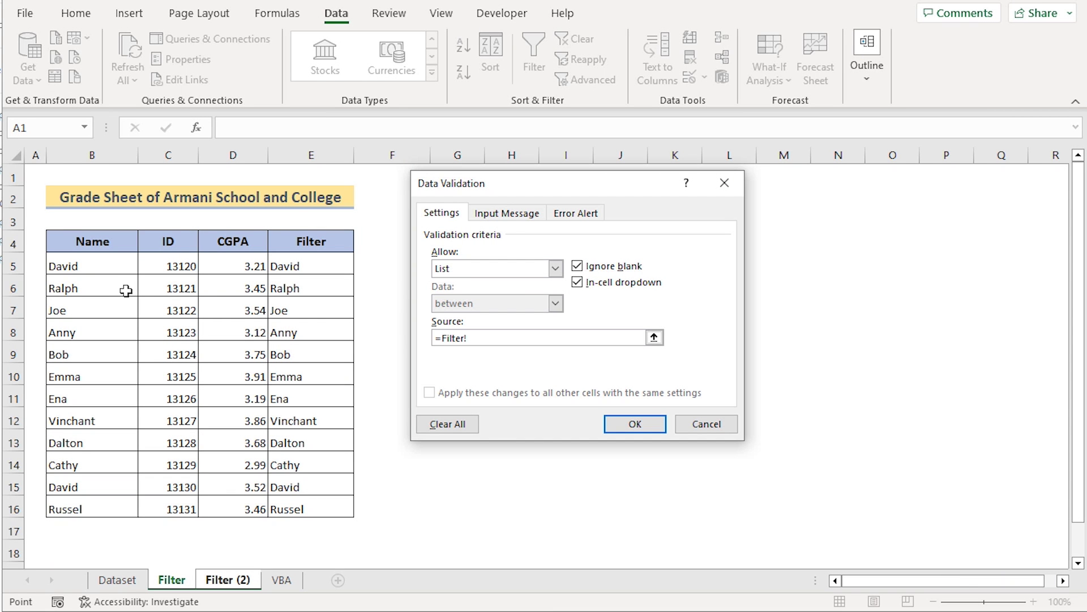
click(340, 267)
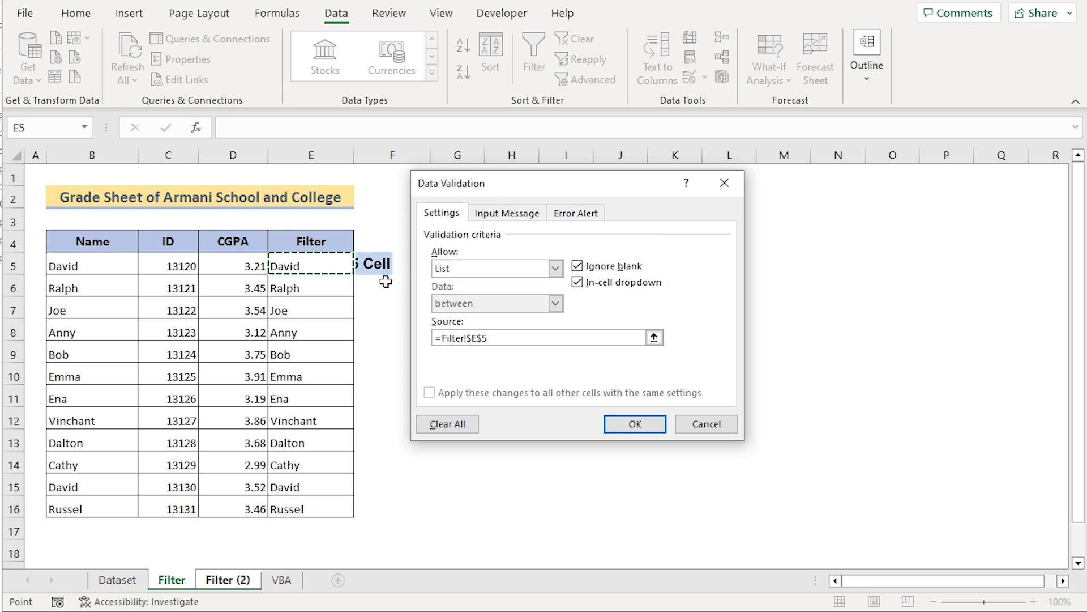
click(516, 338)
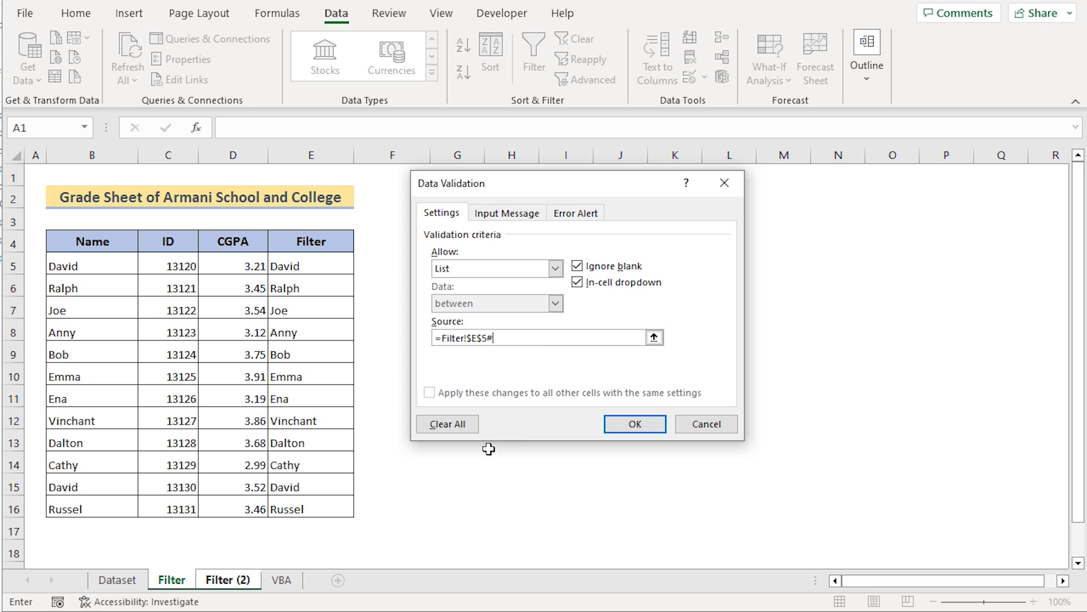
click(637, 427)
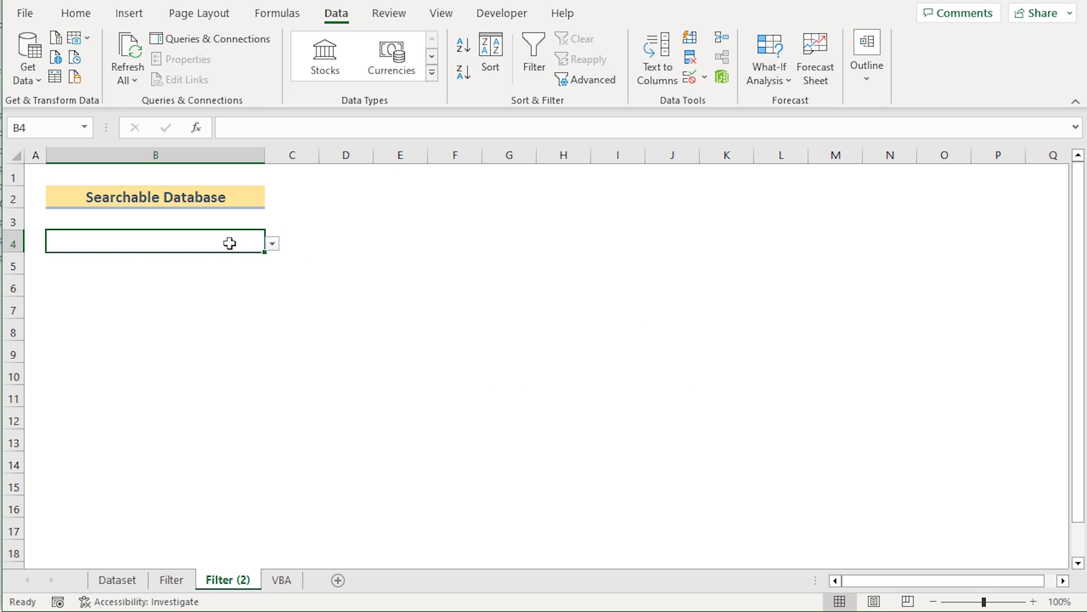
Pick Russel from B4's dropdown list of names.
click(273, 244)
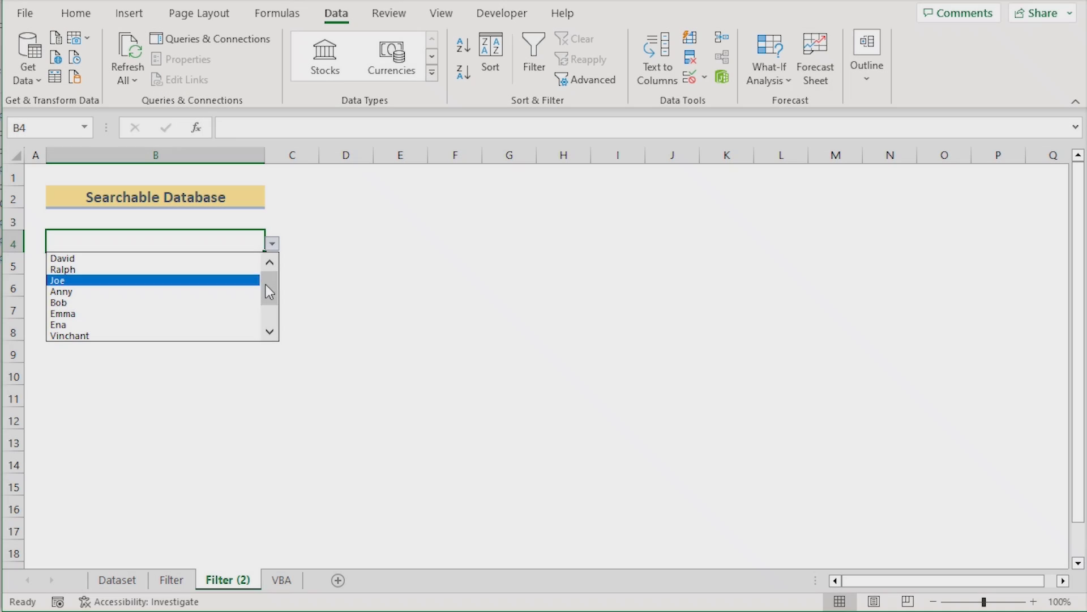
drag(266, 285, 270, 313)
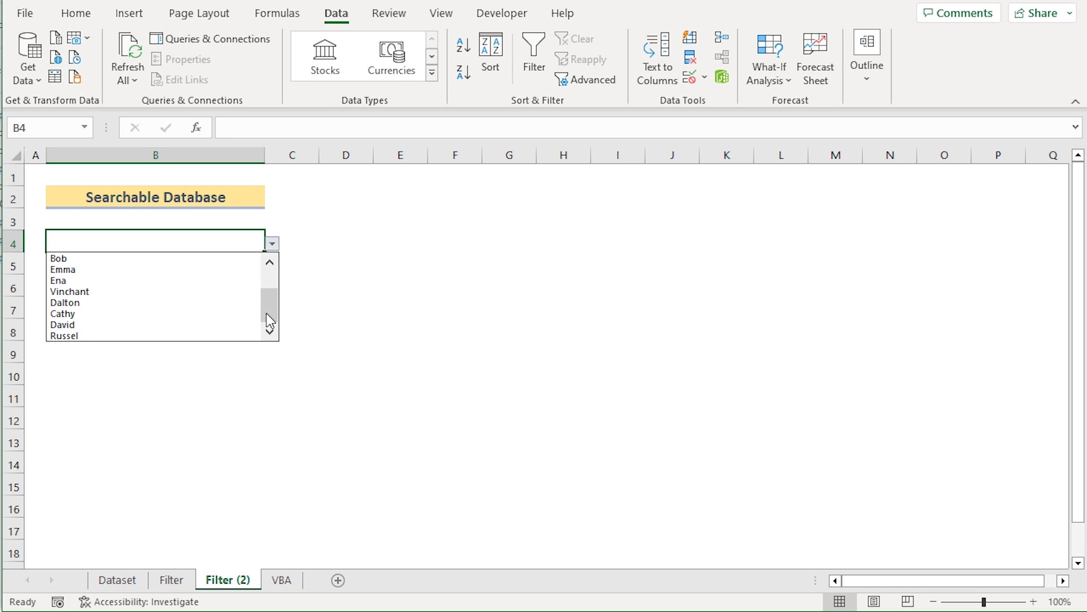
click(106, 337)
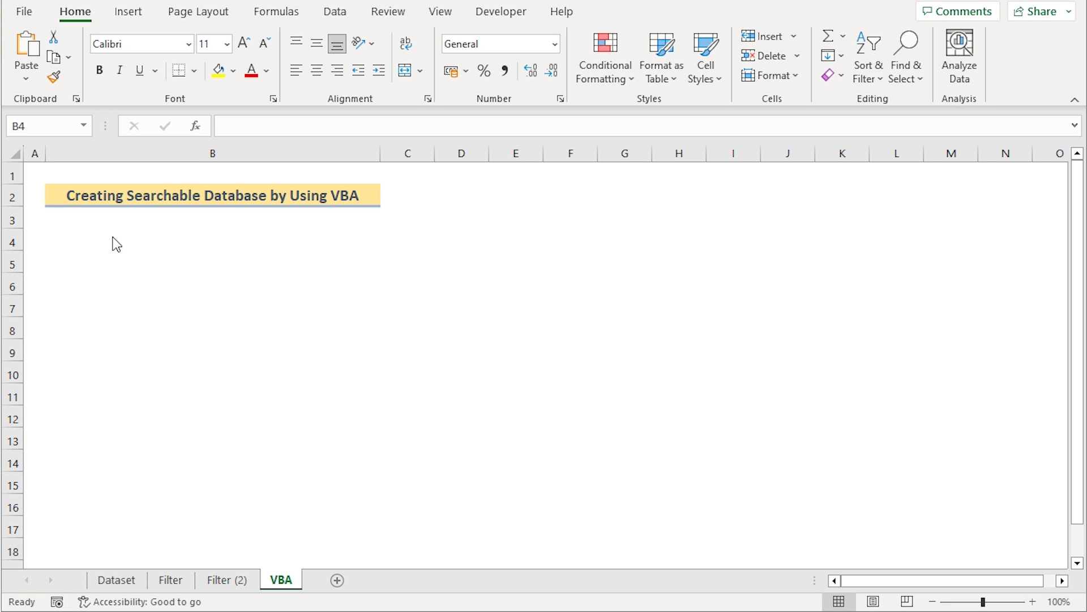
From the Filter sheet's Name Manager, create a new name called Dropdown_List.
click(176, 582)
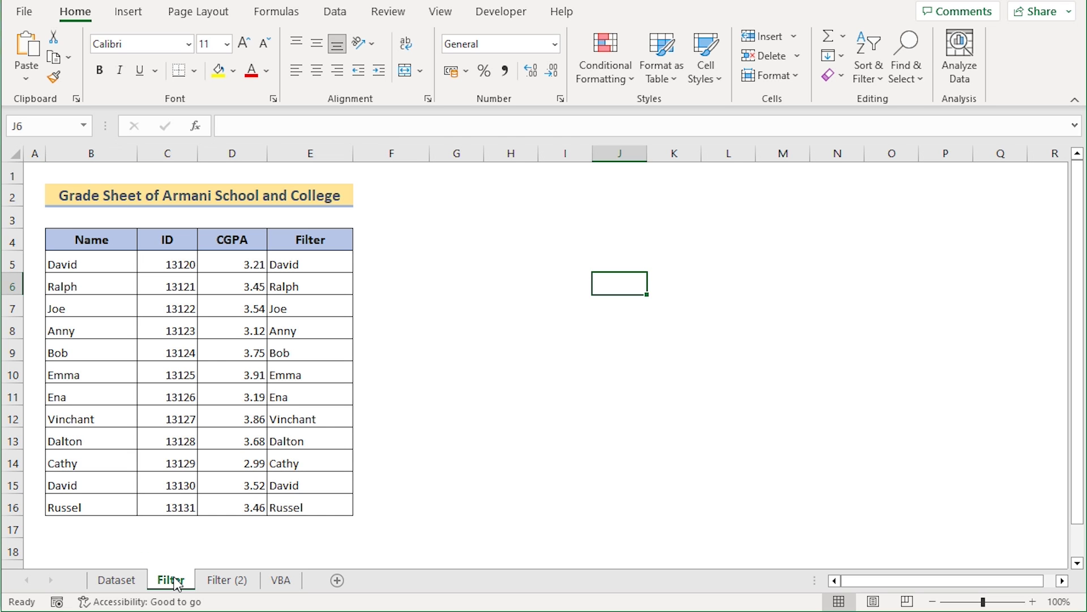
click(346, 263)
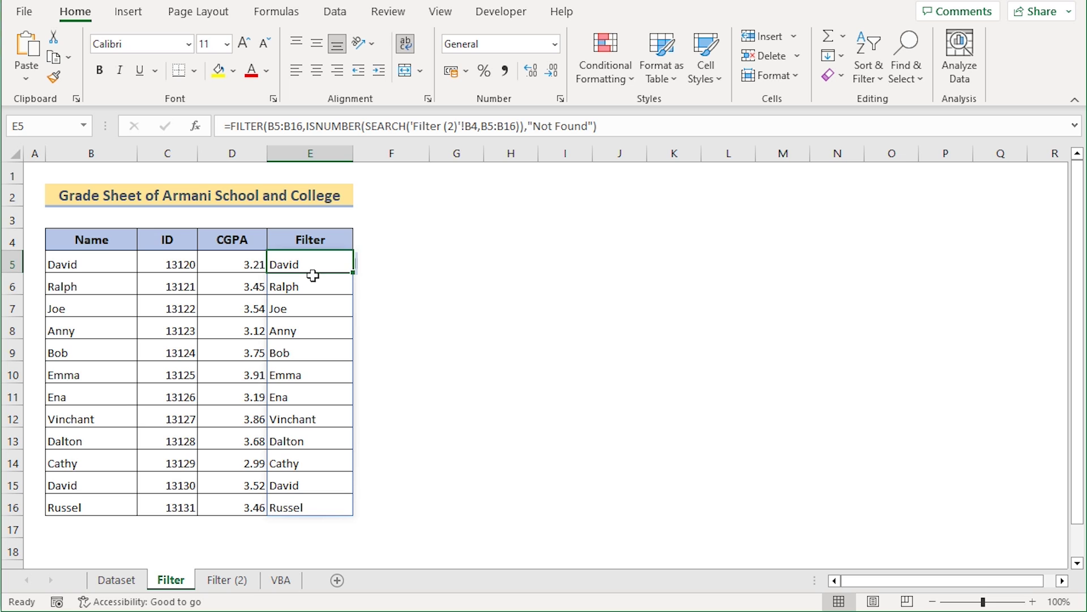
click(289, 13)
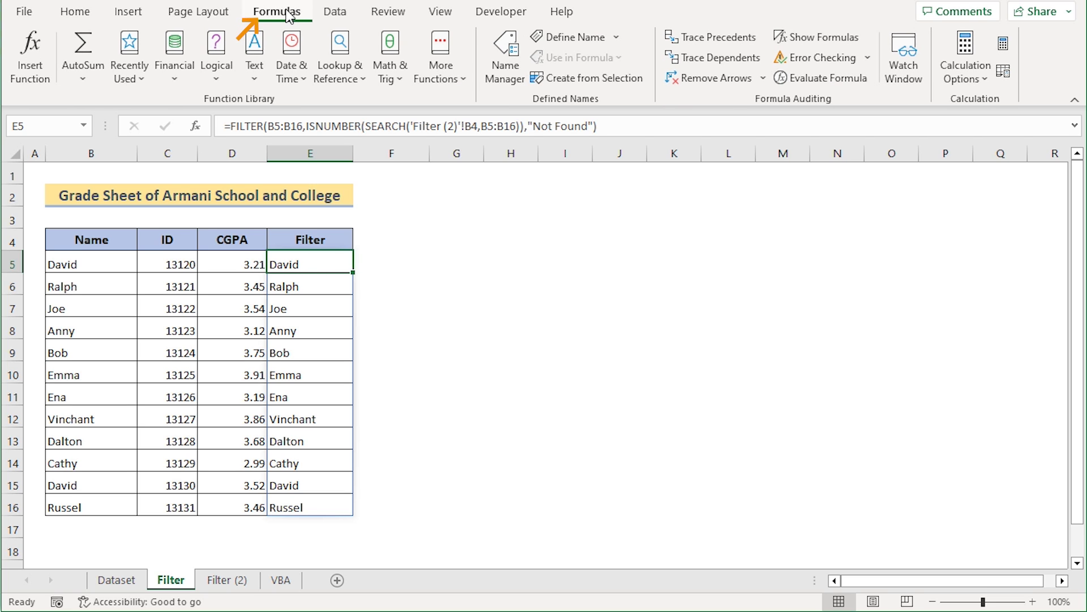
click(519, 89)
drag(556, 131, 583, 170)
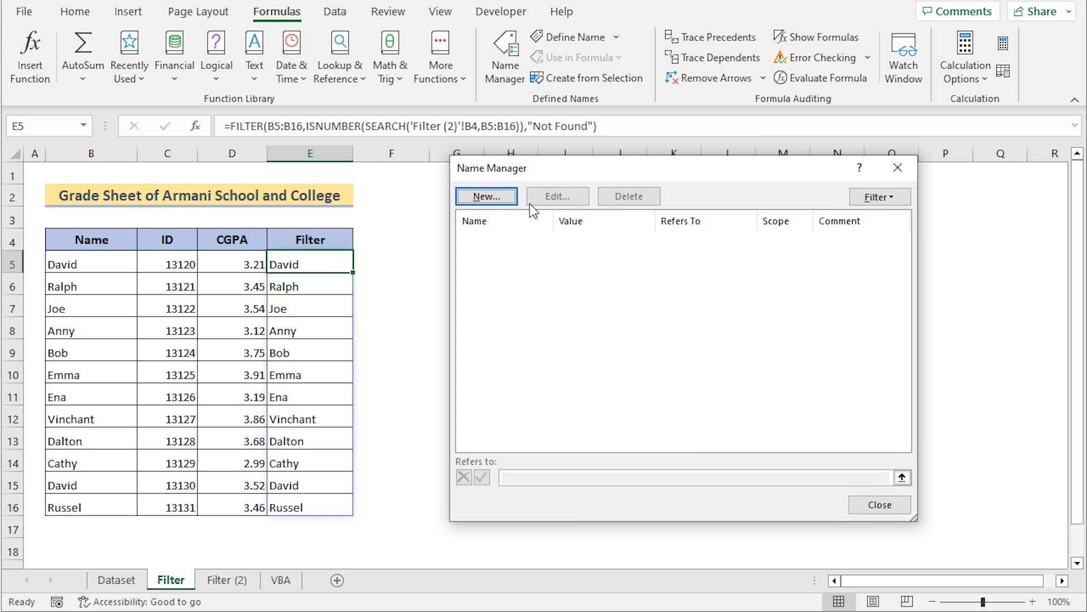
click(512, 200)
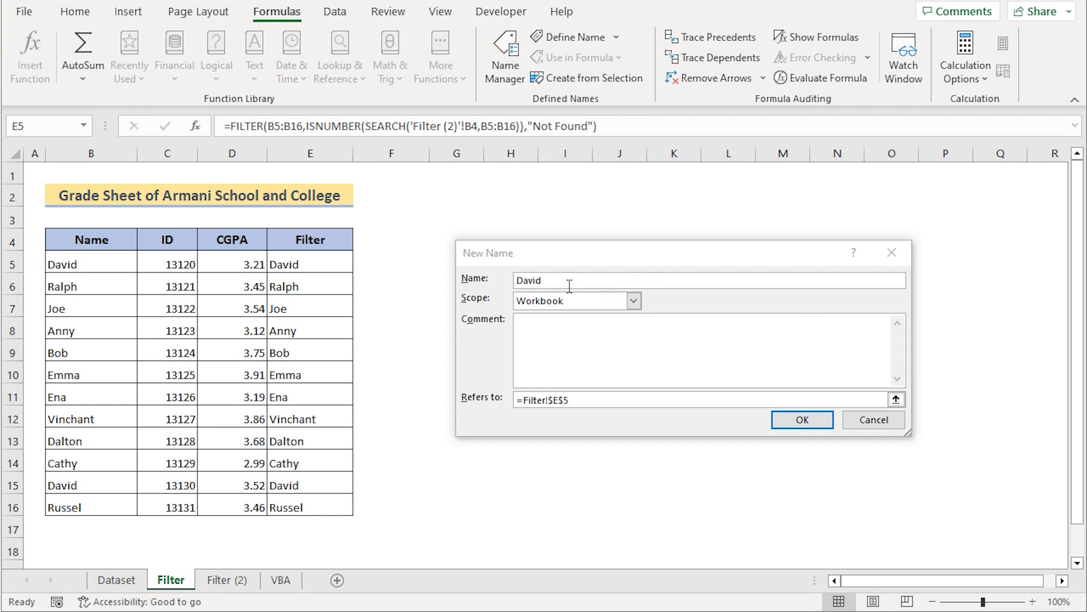
drag(567, 279, 508, 281)
key(BackSpace)
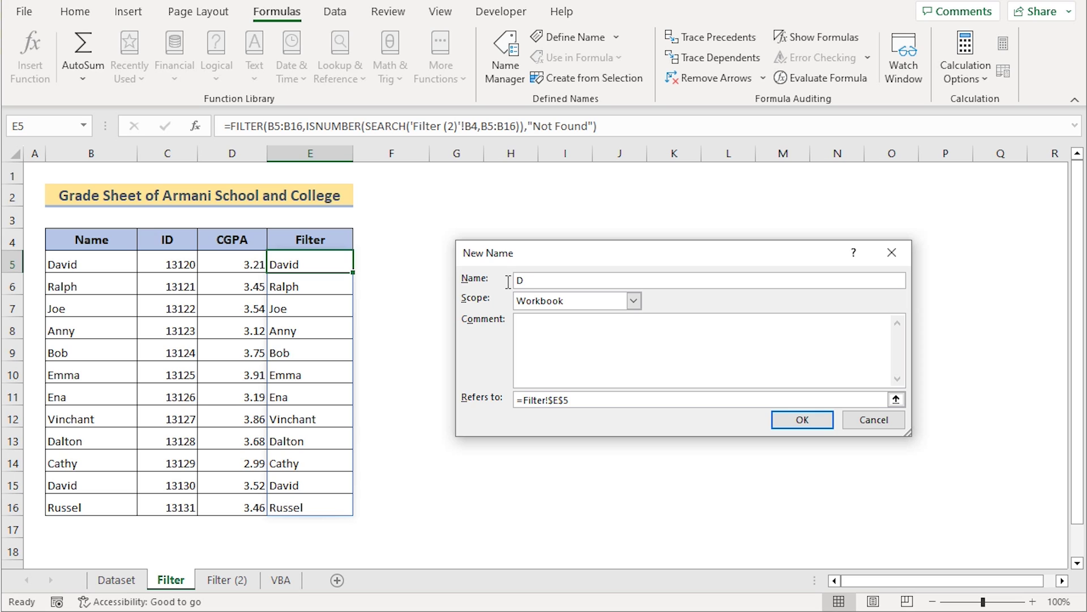
text(Drop)
Start its reference as =Filter!$E$5:$E$5:INDEX(Filter!$E$5:$E$16.
click(581, 400)
drag(581, 400, 510, 400)
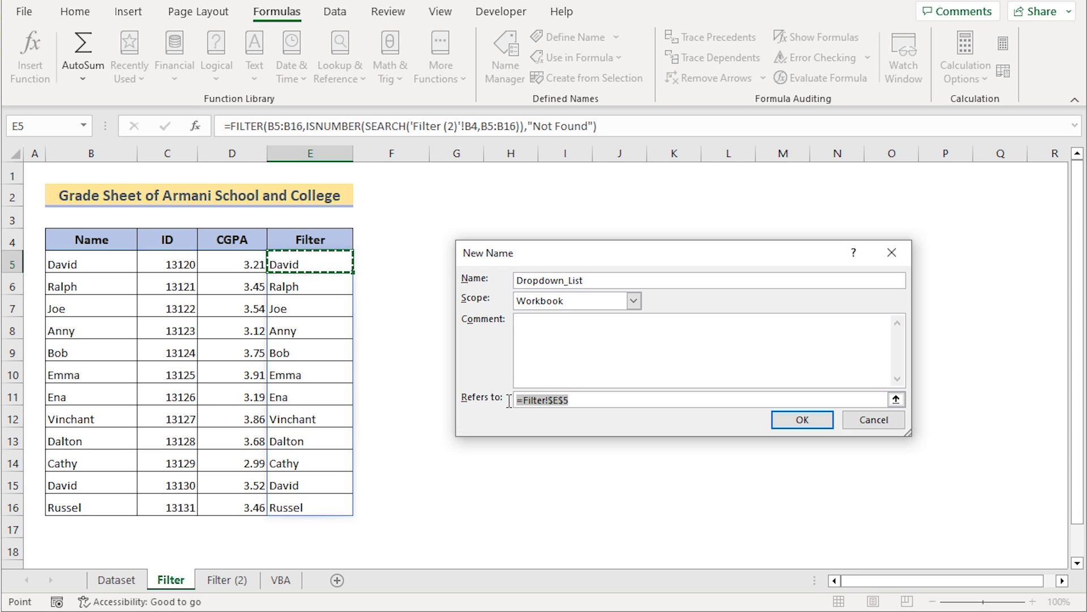
key(BackSpace)
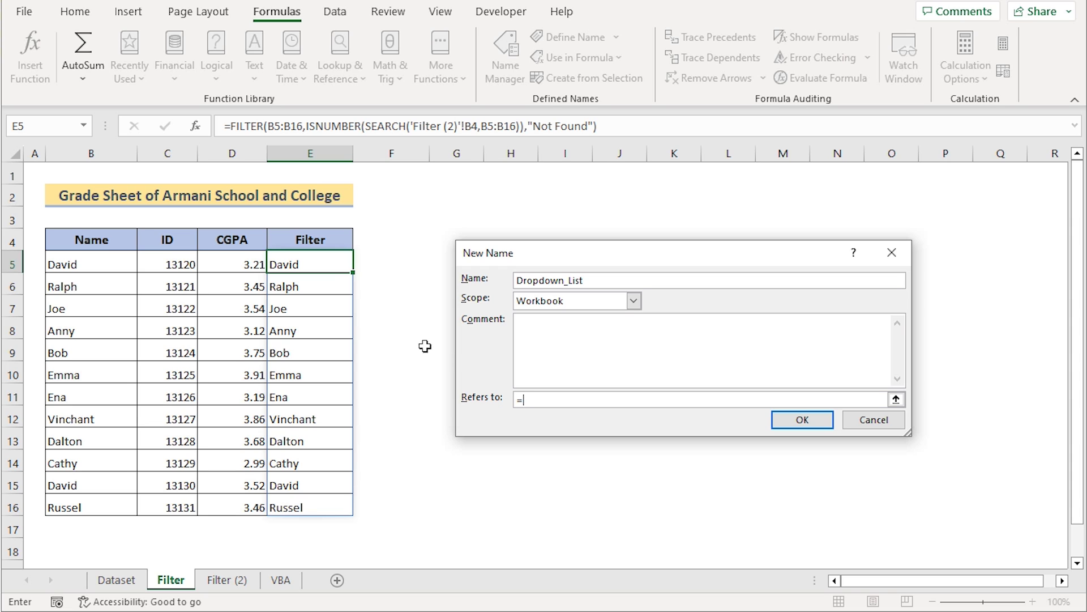
click(323, 265)
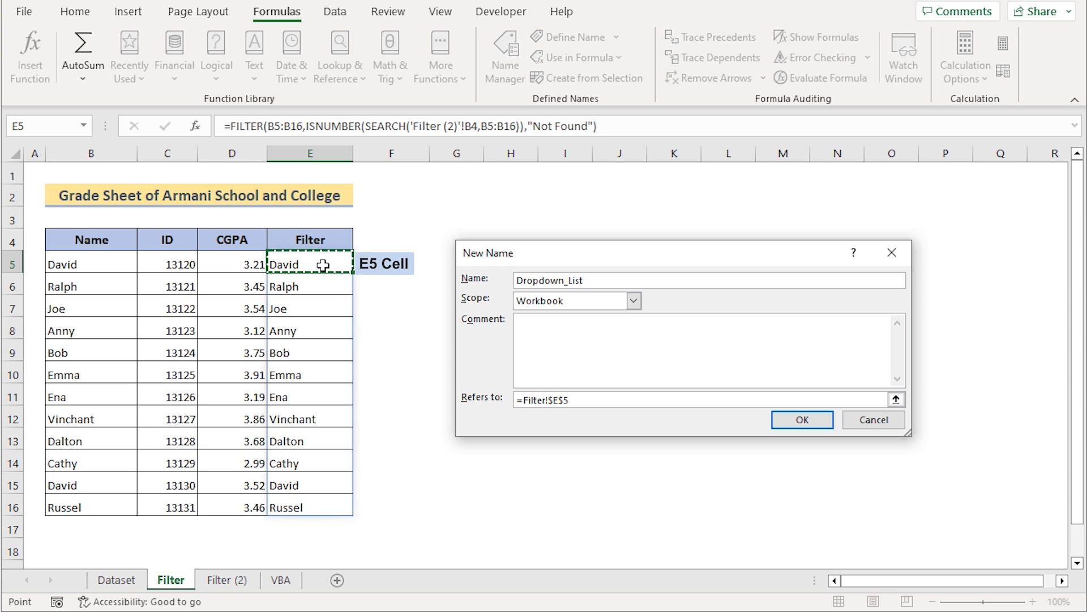
key(F8)
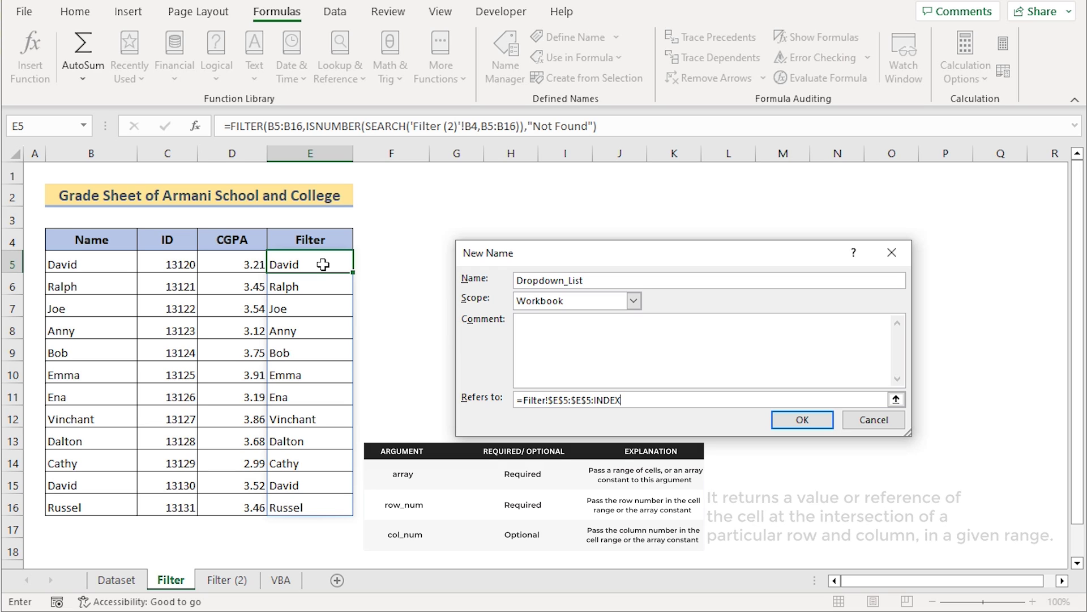
text(()
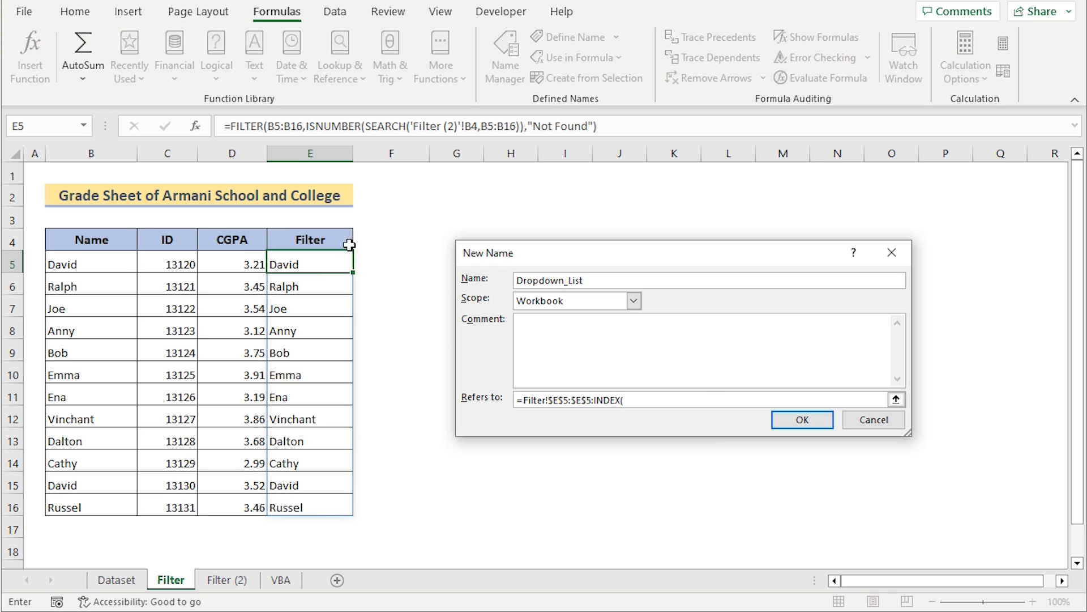
click(307, 261)
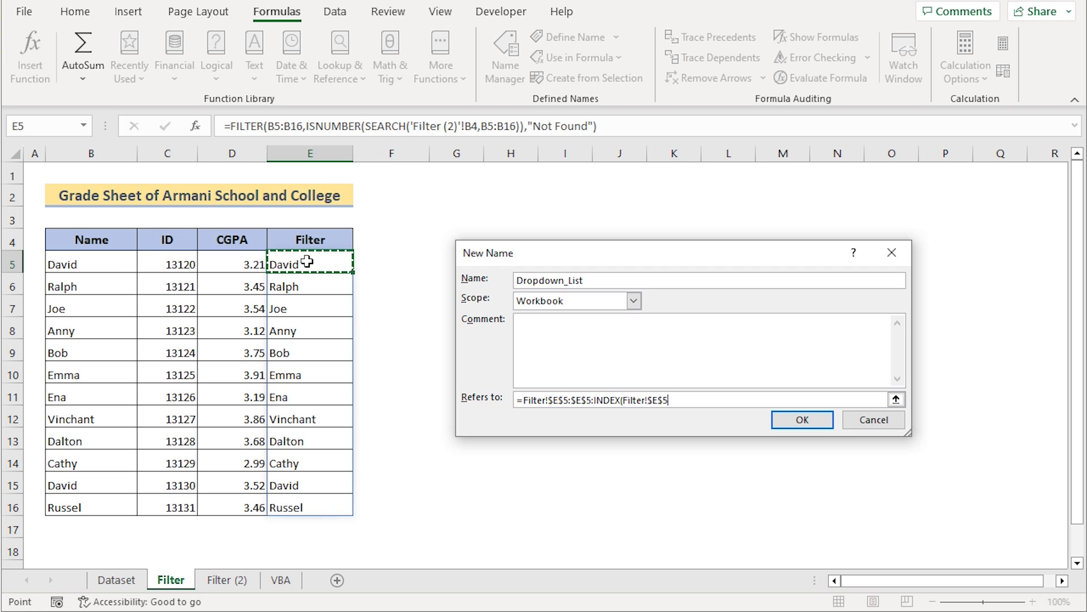
shift+click(314, 508)
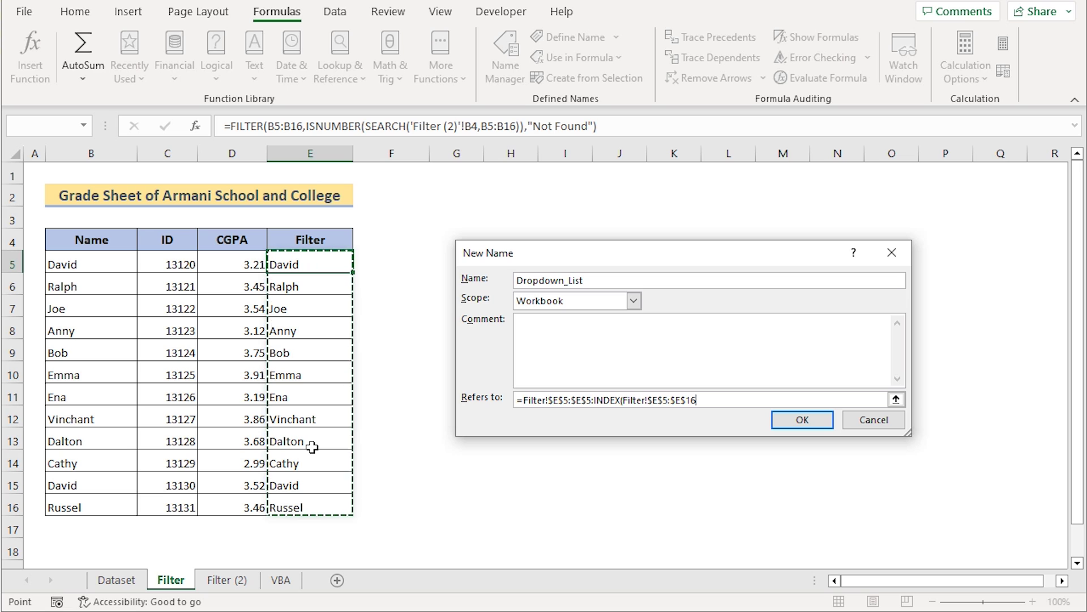
Finish it with COUNTIF(Filter!$E$5:$E$16,"?*")), save the name and verify it in Name Manager.
text(,)
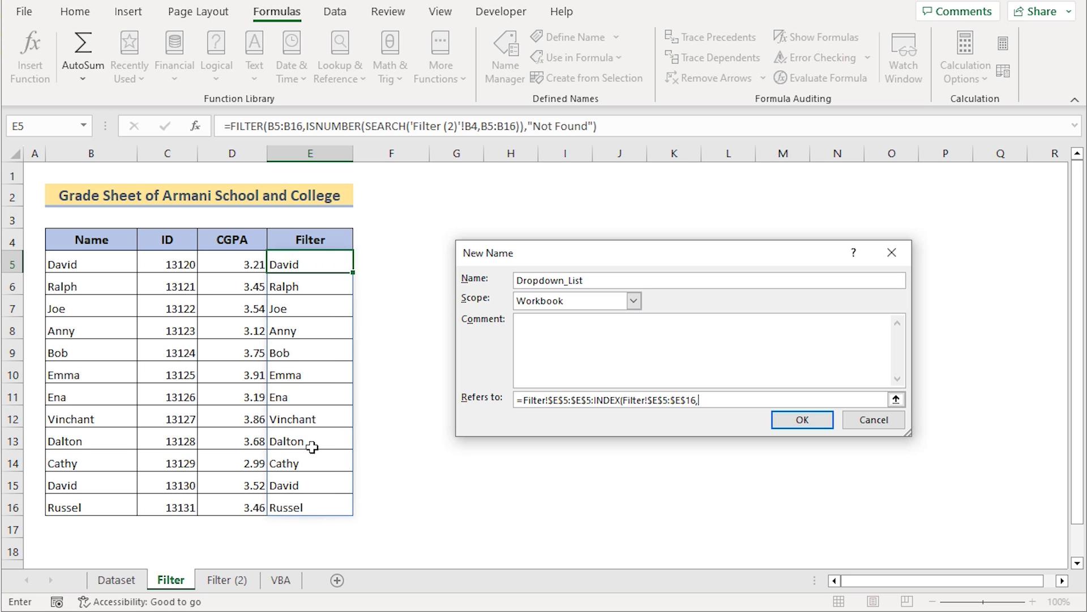
text(COUNTIF)
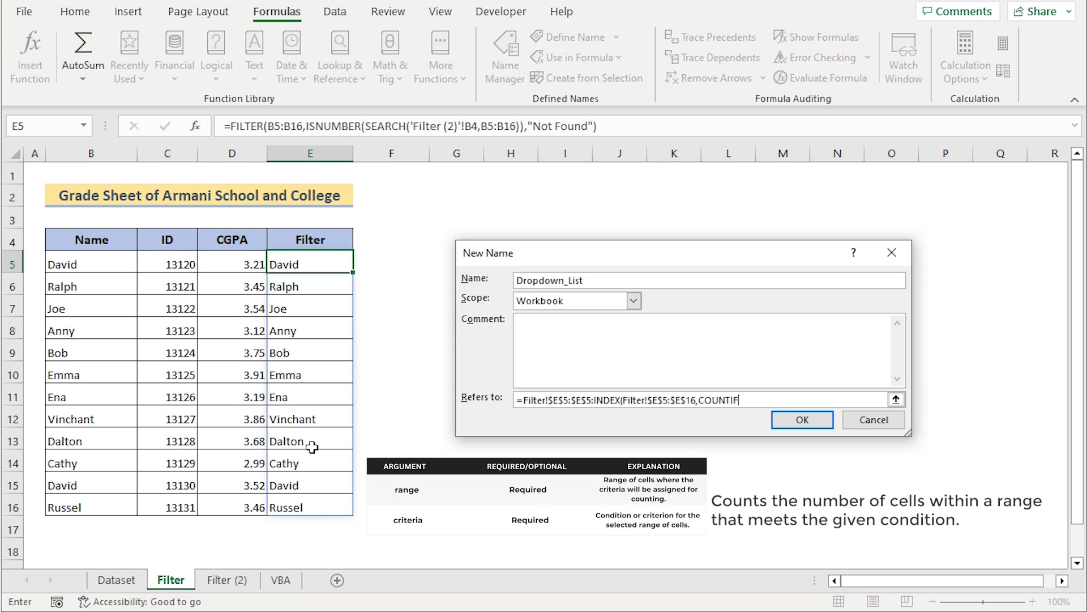
text(()
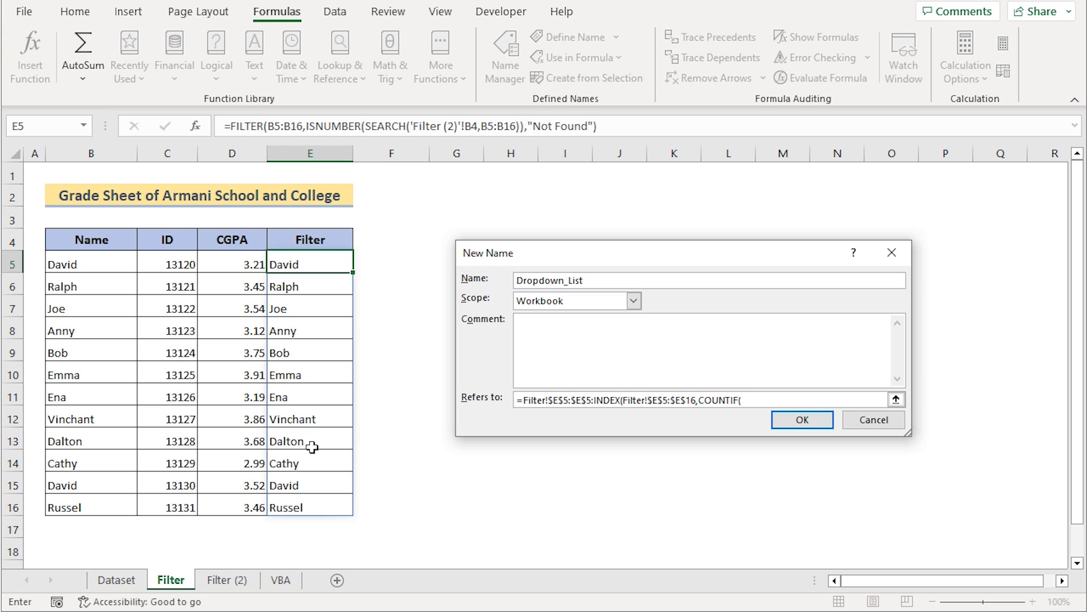
click(293, 261)
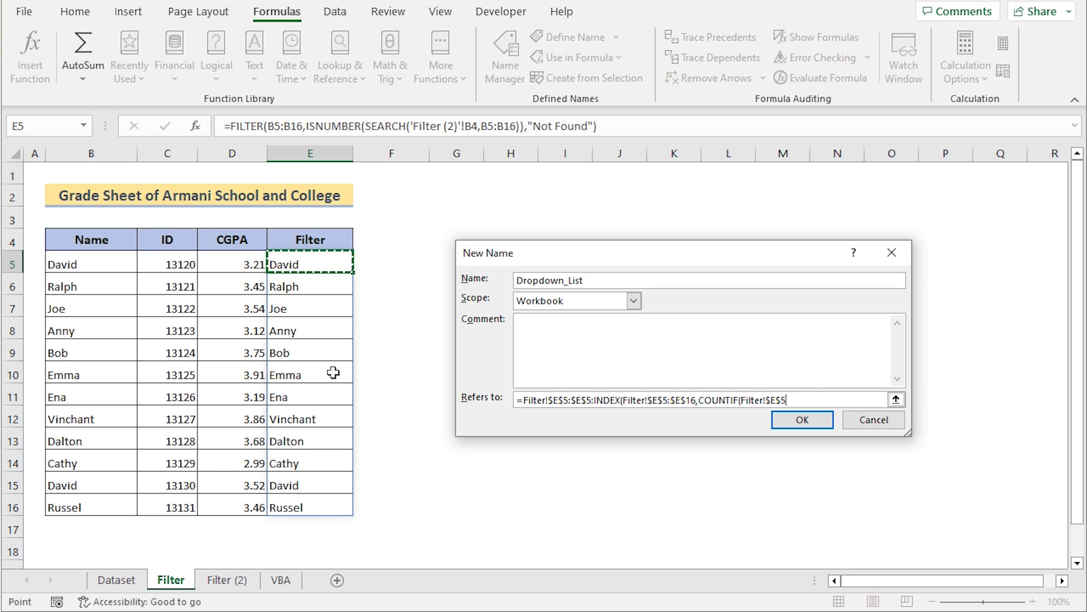
shift+click(330, 507)
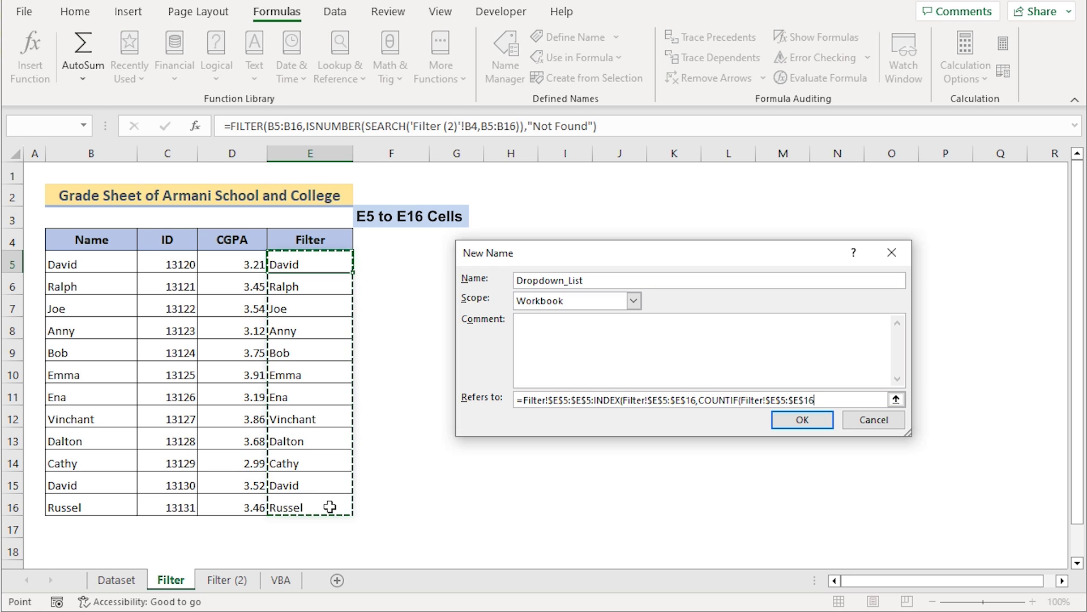
text(,)
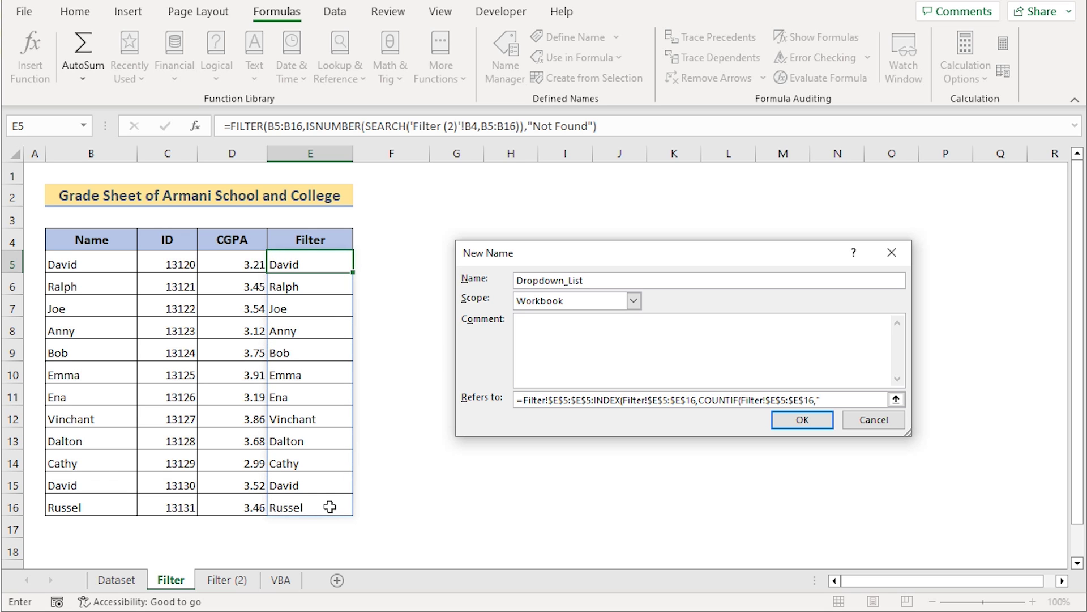
text(?")
click(815, 421)
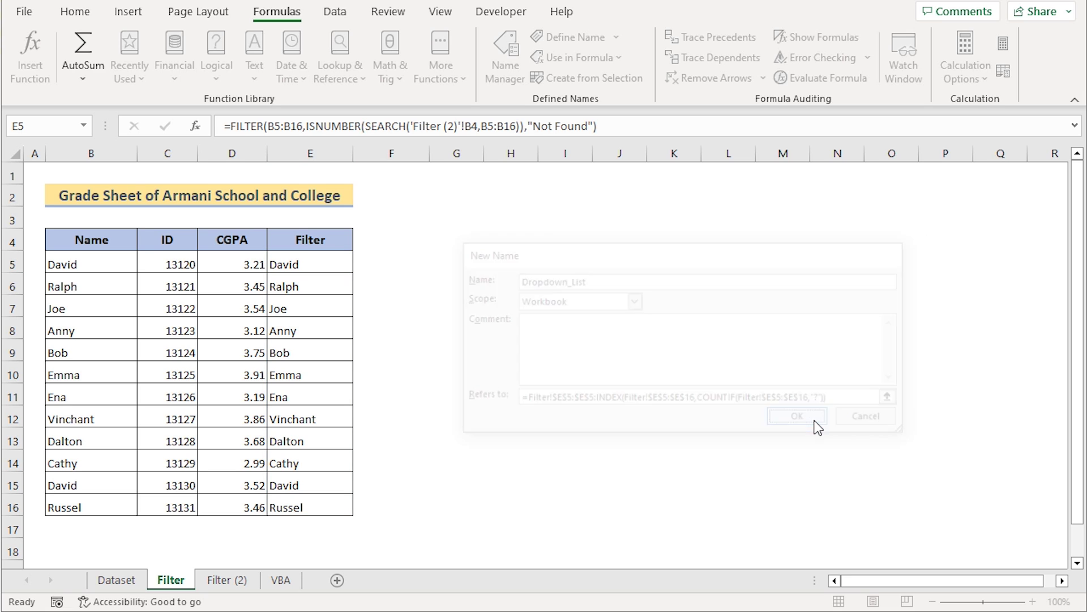
key(ctrl+F3)
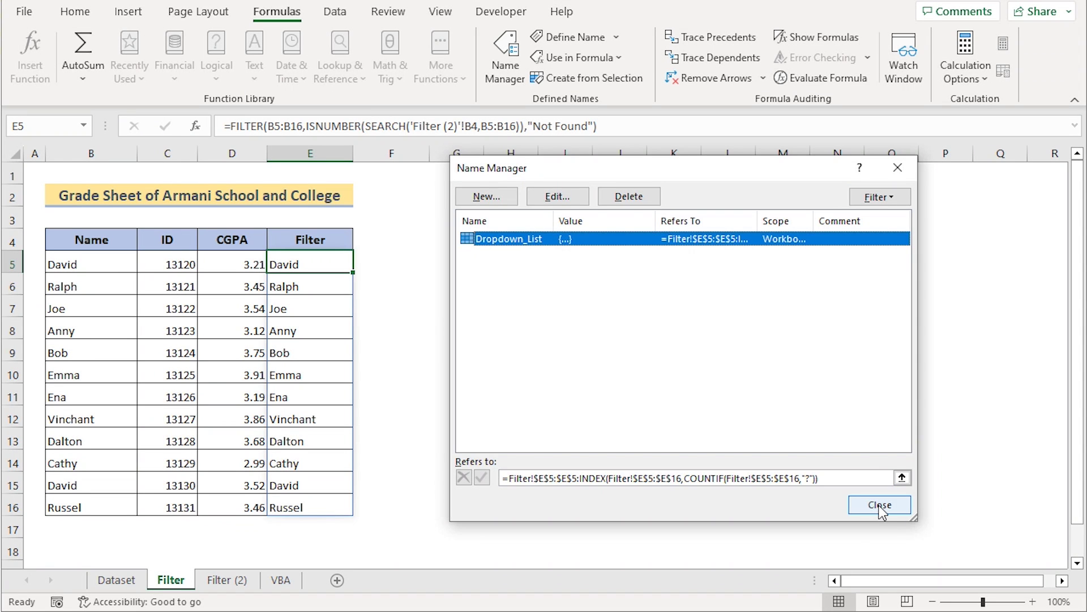
click(880, 505)
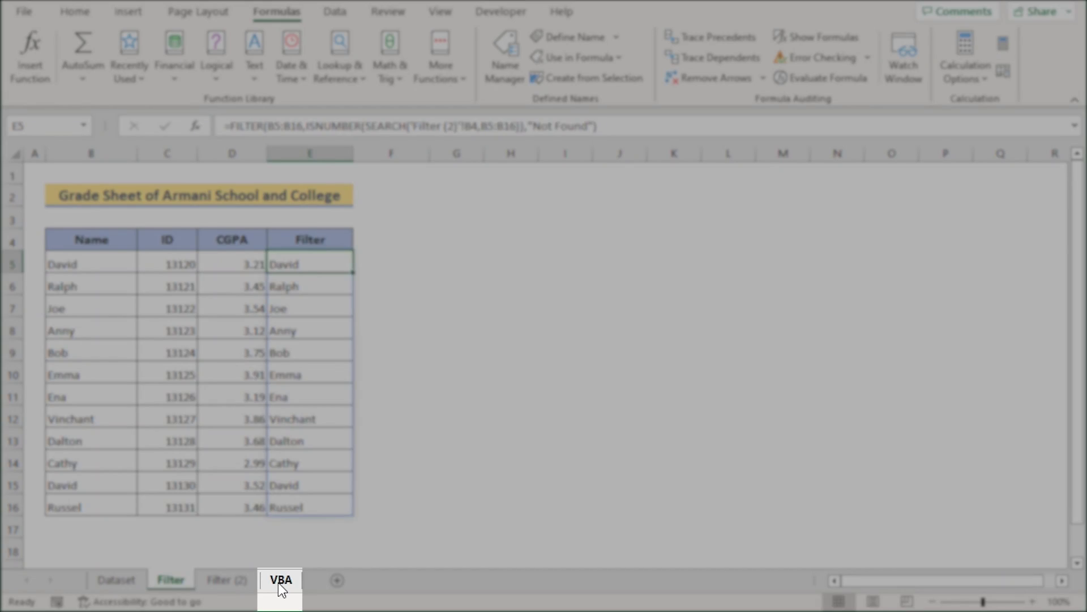
Switch to the VBA sheet and confirm Developer is enabled under Customize Ribbon.
click(281, 581)
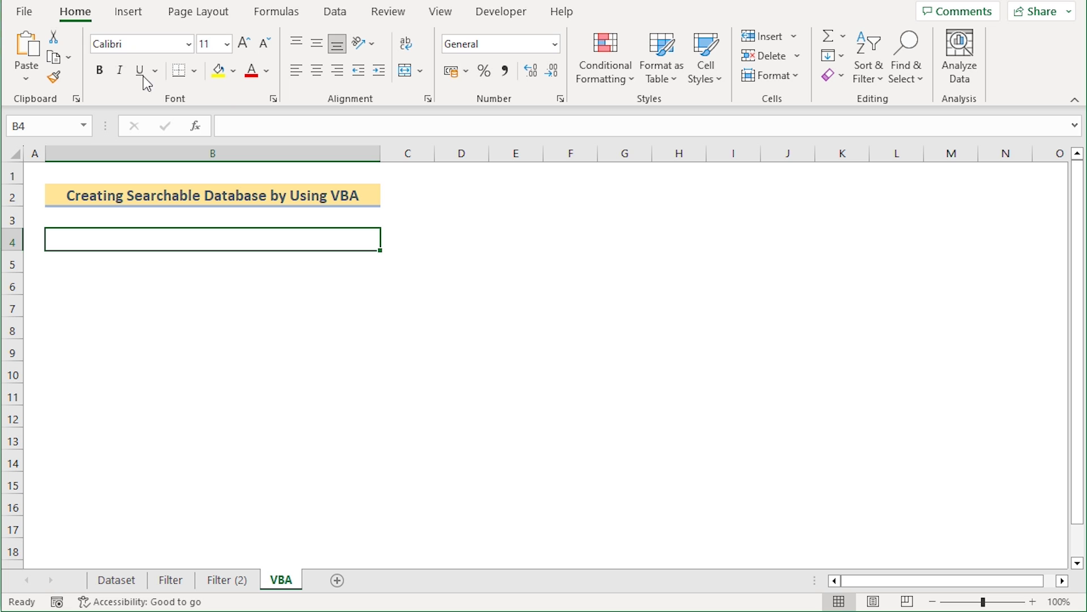
click(29, 14)
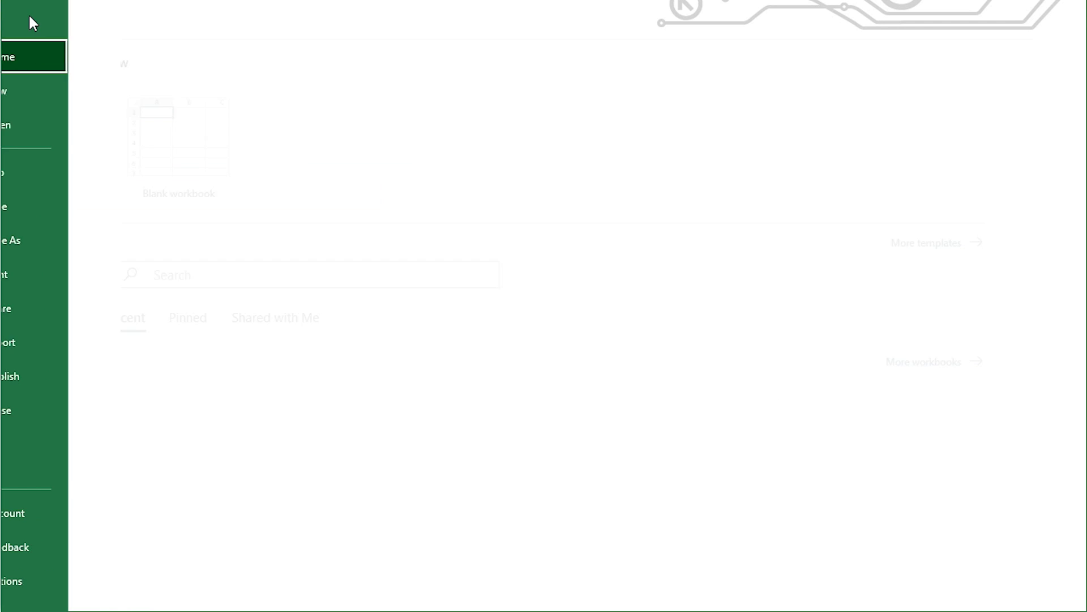
click(57, 578)
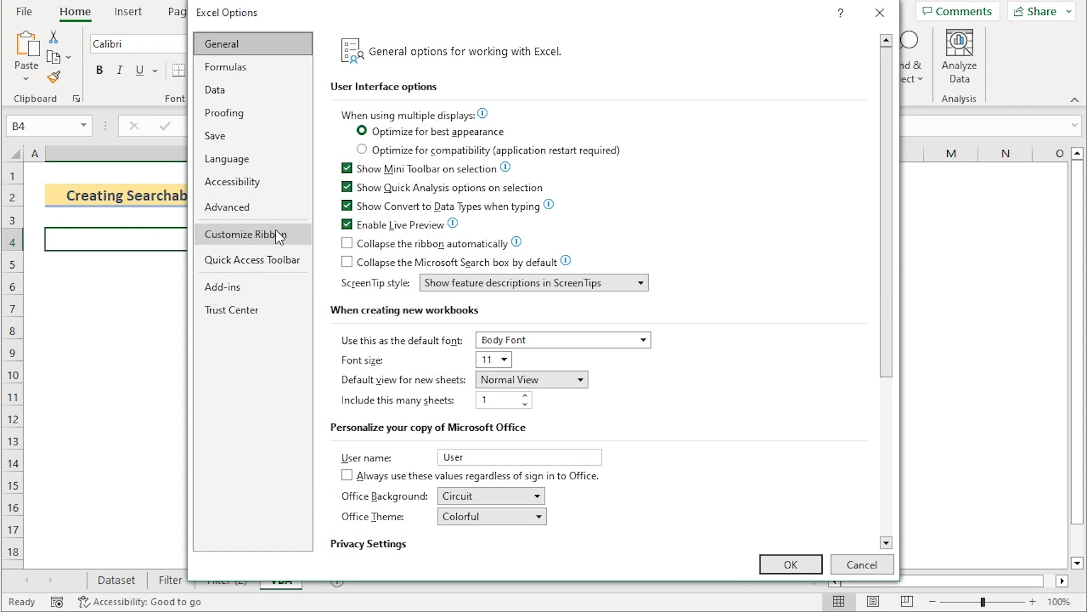
click(277, 235)
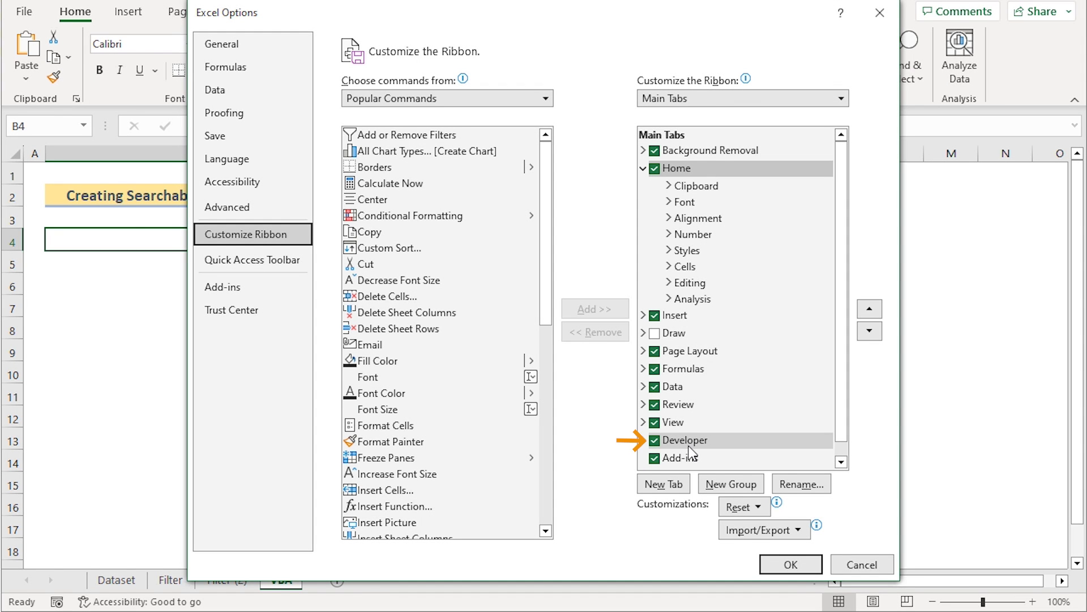
click(880, 13)
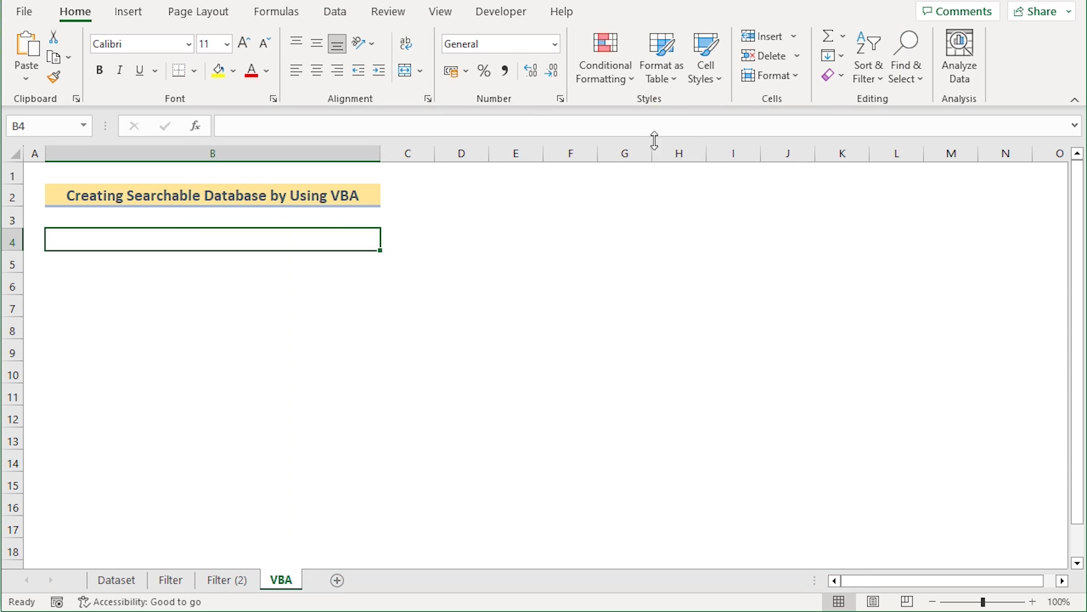
Insert an ActiveX Combo Box from the Developer tab, drawn across cell B4.
click(488, 17)
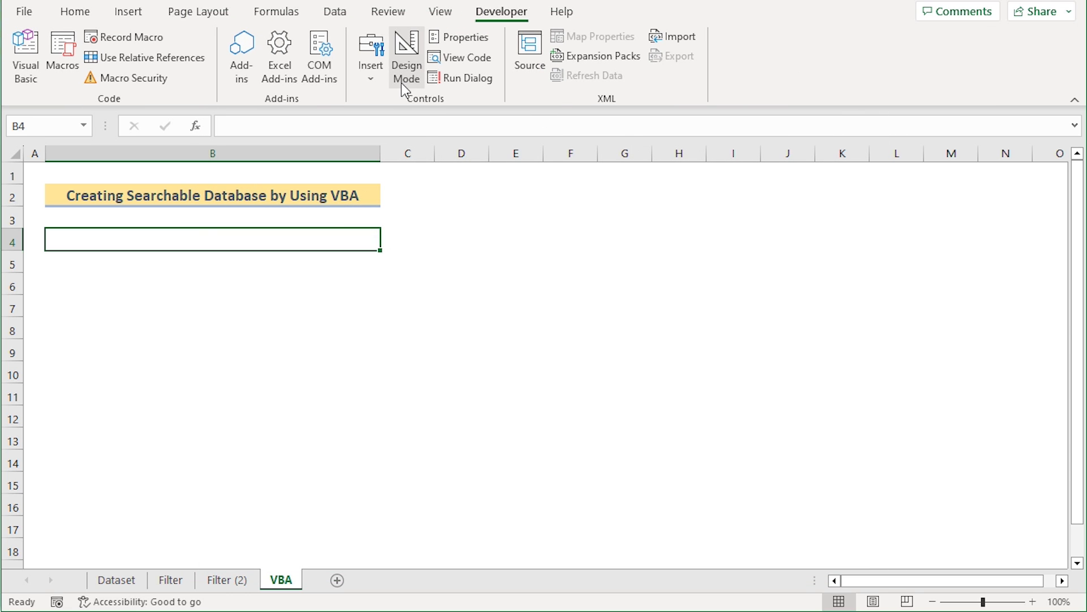
click(376, 83)
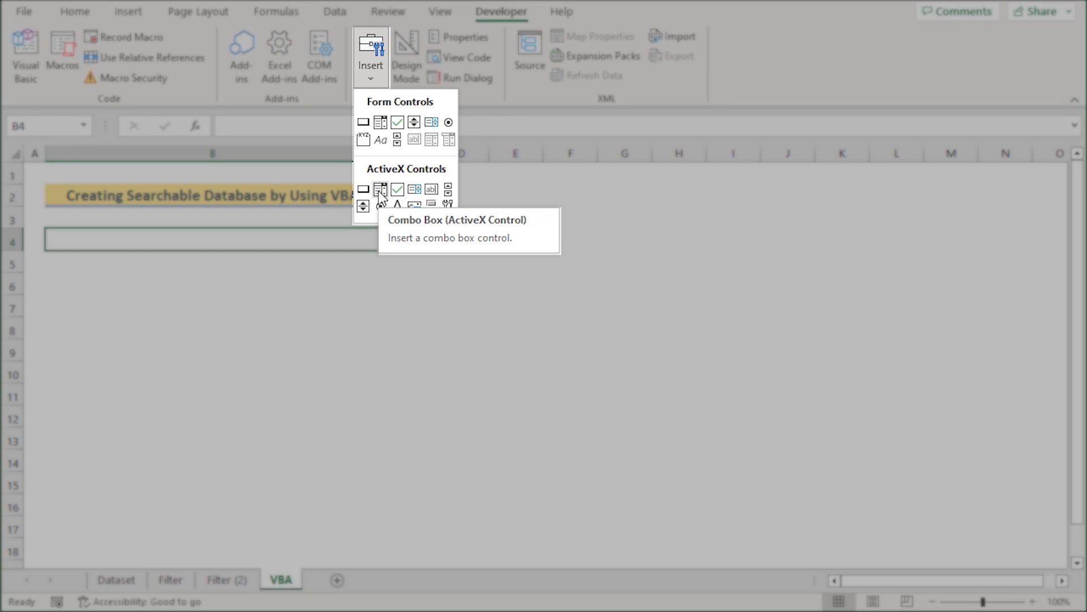
click(378, 192)
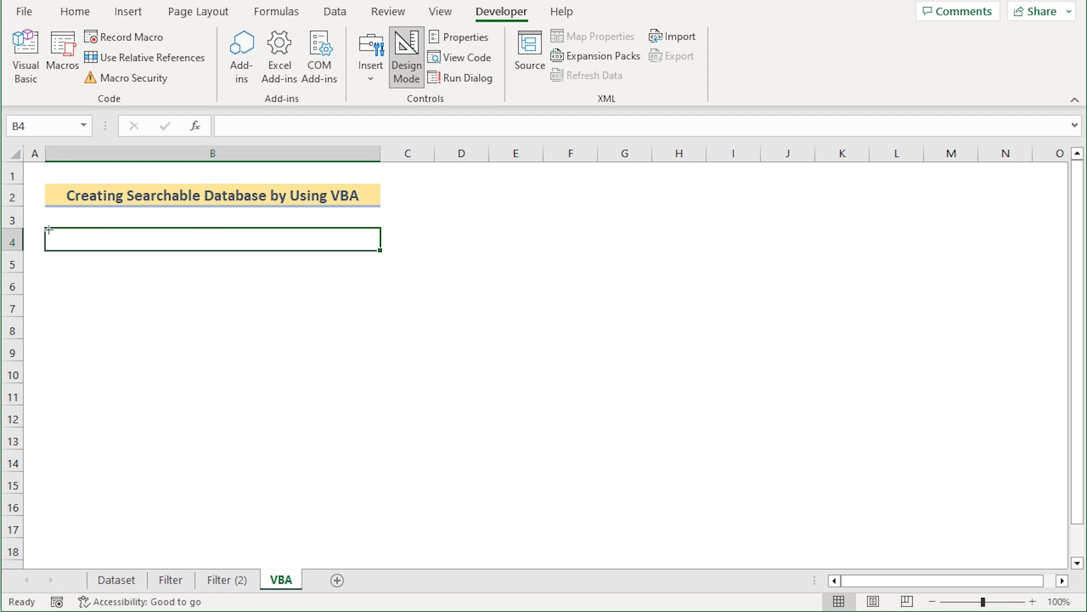
drag(45, 227, 360, 251)
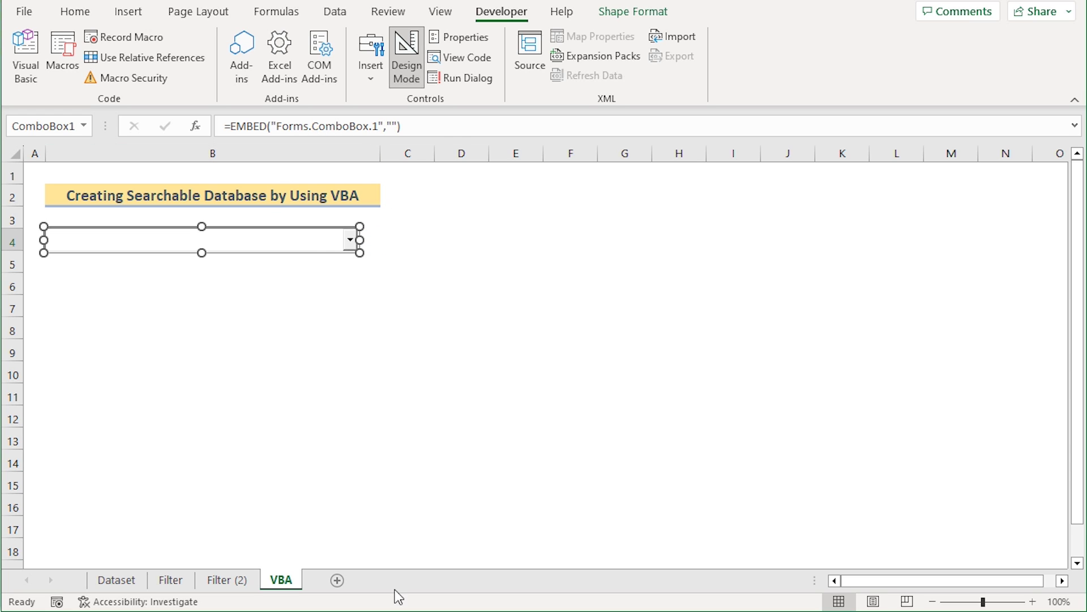
In the combo box's properties, set AutoWordSelect to False.
right_click(313, 246)
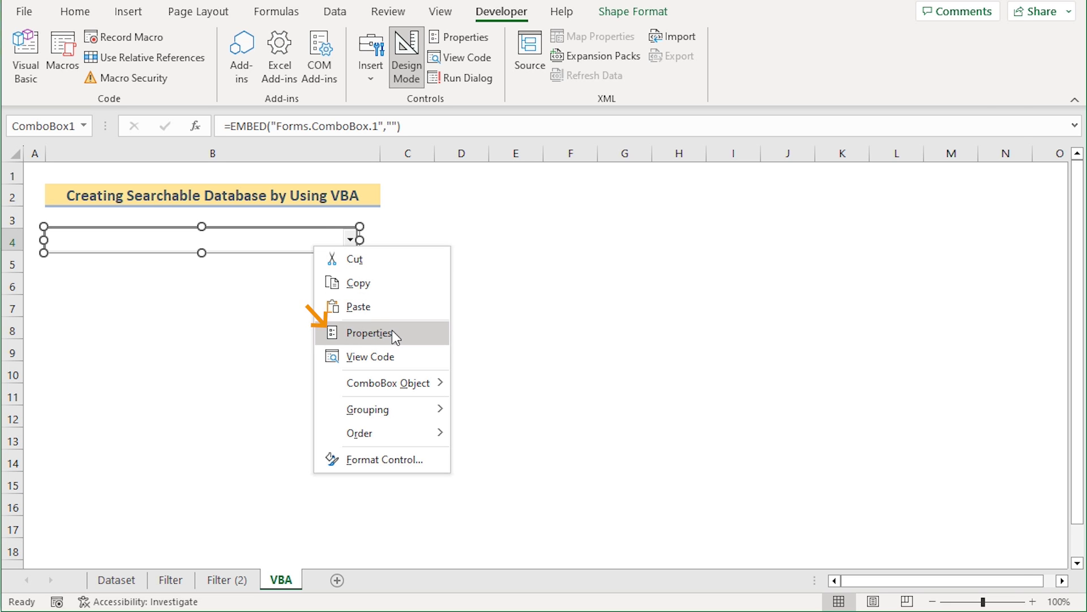
click(323, 330)
drag(760, 15, 581, 50)
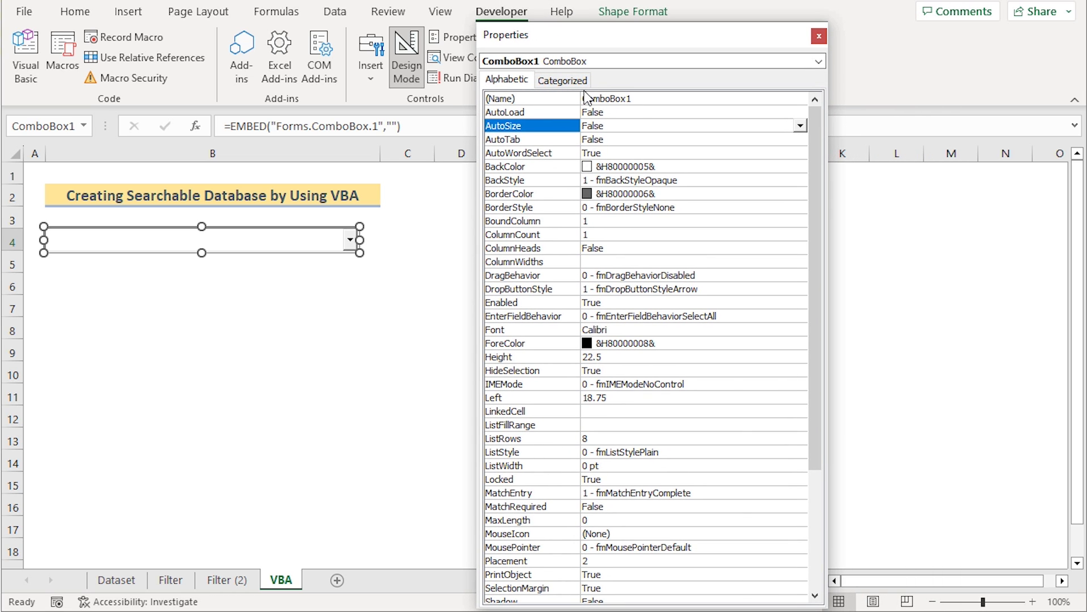
click(513, 82)
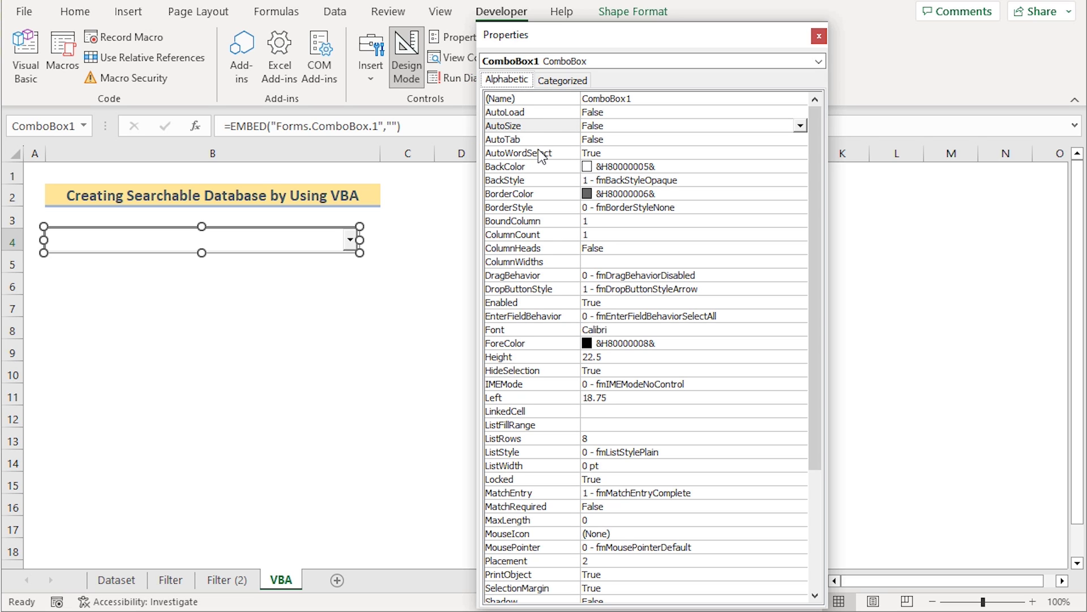
click(607, 156)
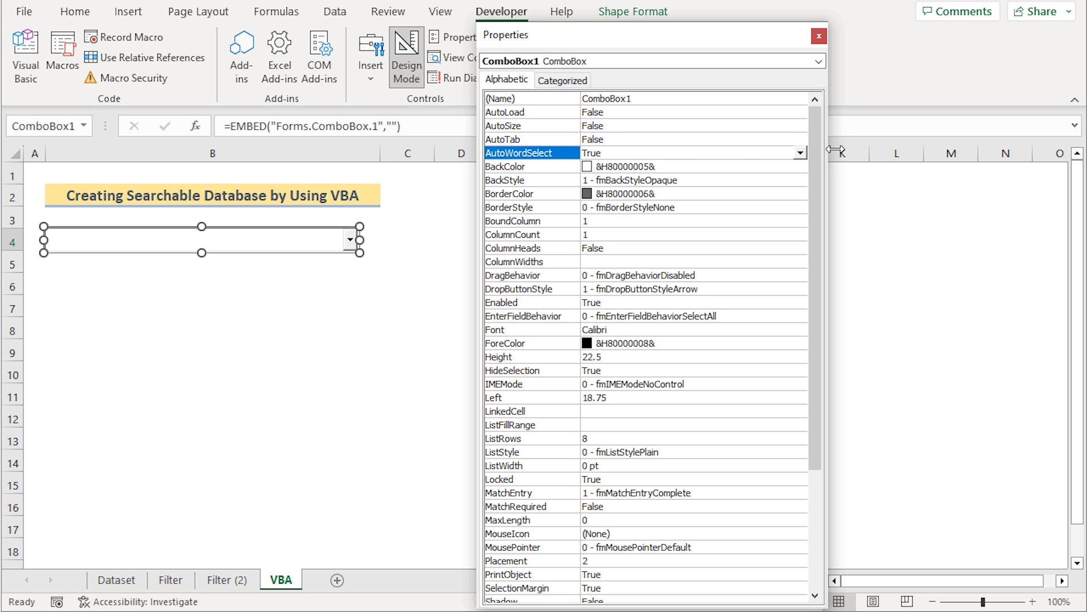
click(800, 153)
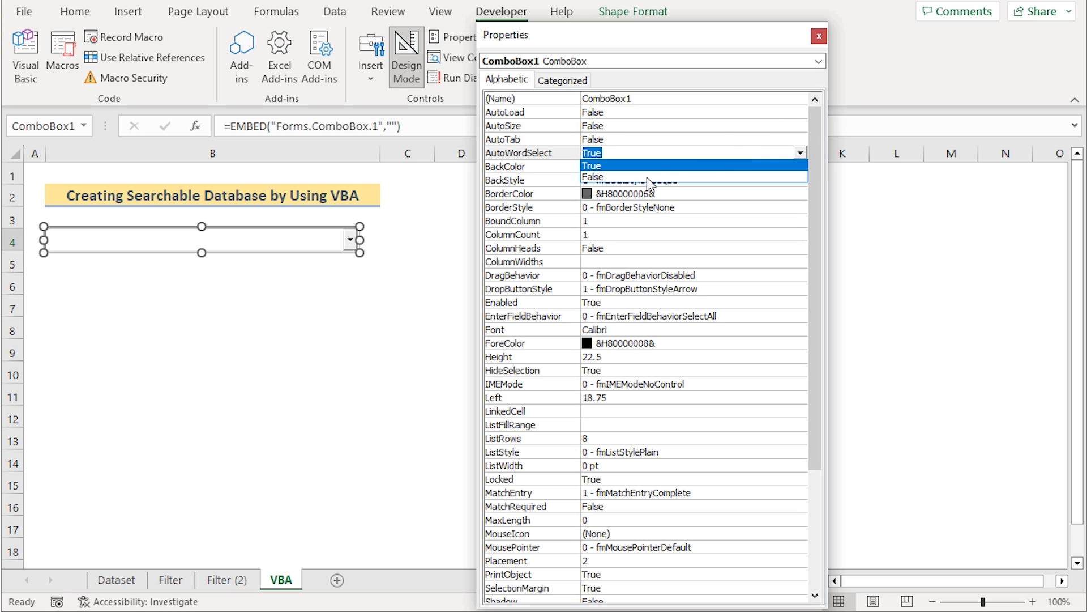
click(594, 179)
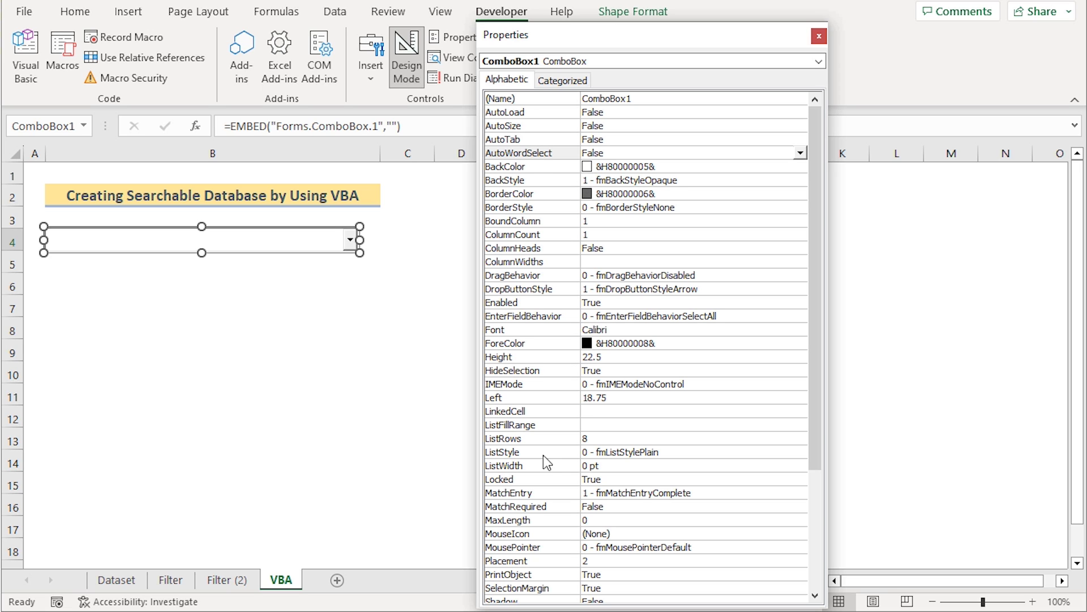
Set LinkedCell to B4 and MatchEntry to 2 - fmMatchEntryNone, then close Properties.
click(522, 412)
click(602, 410)
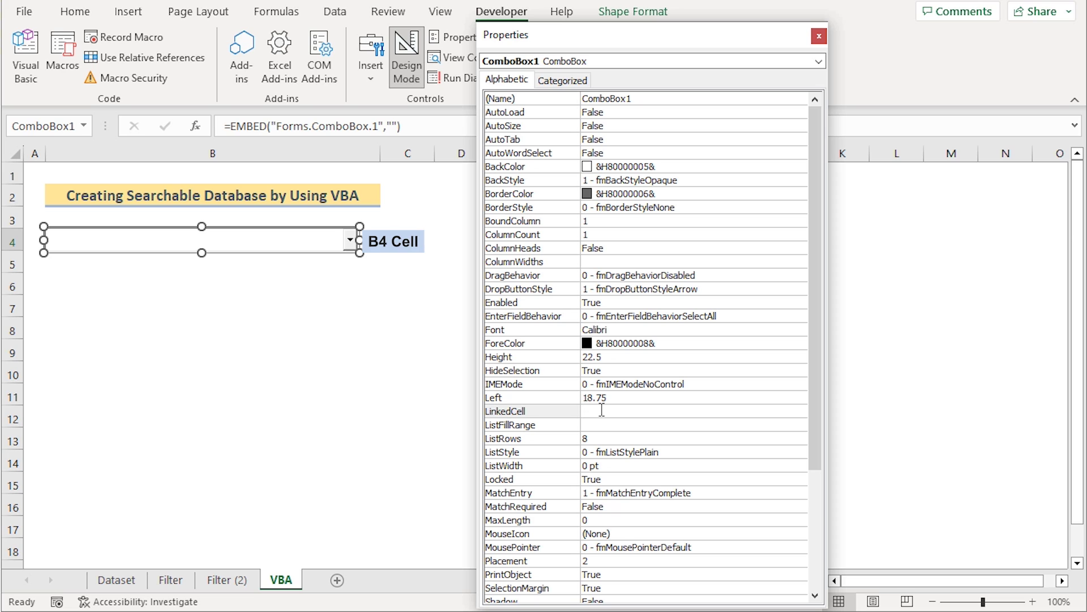
text(B)
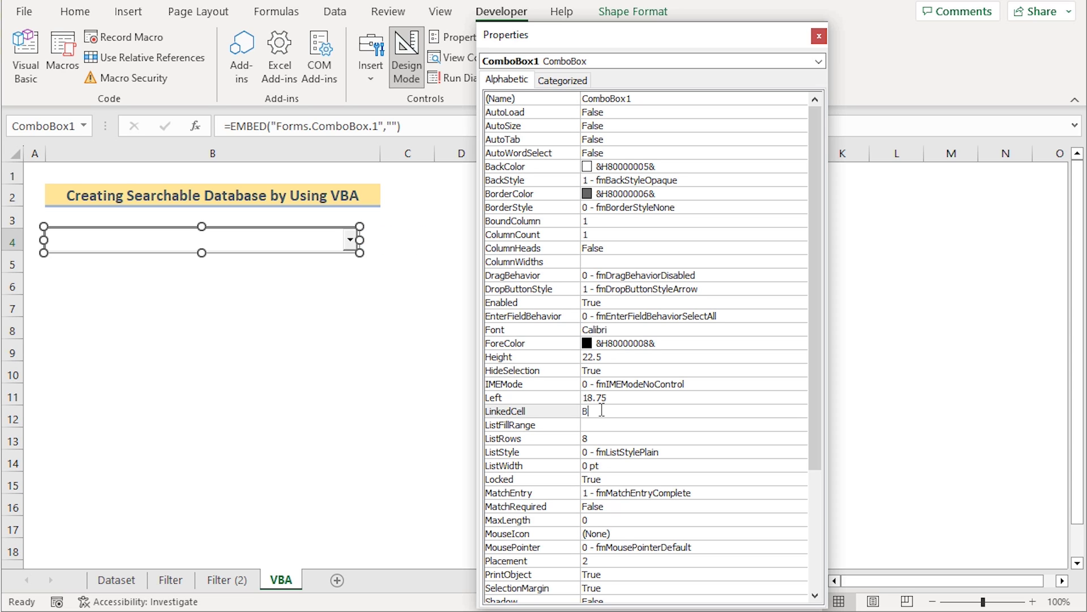
text(4)
click(599, 493)
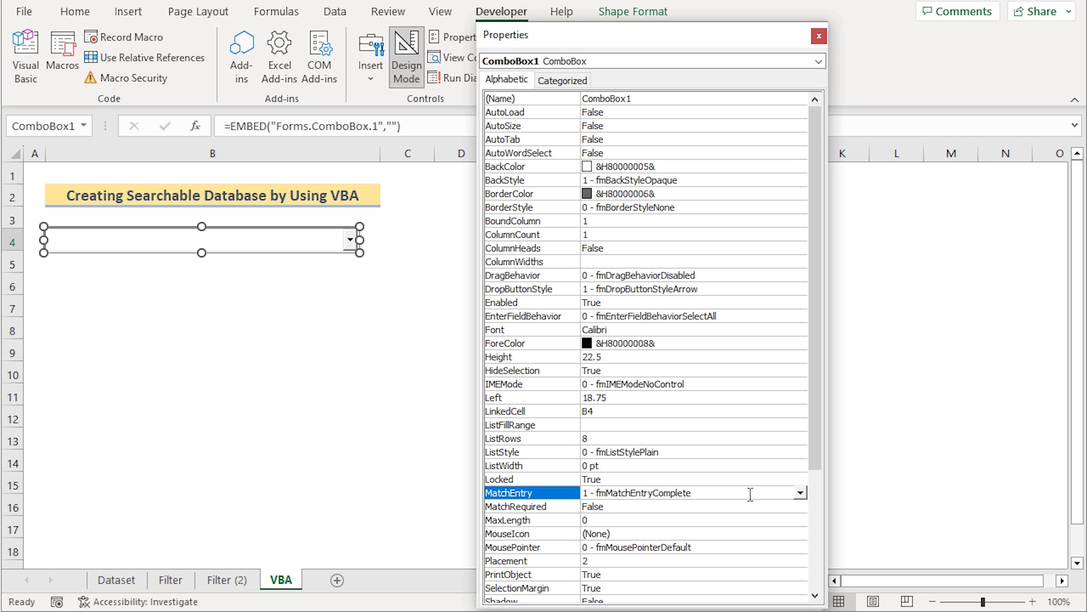
click(801, 493)
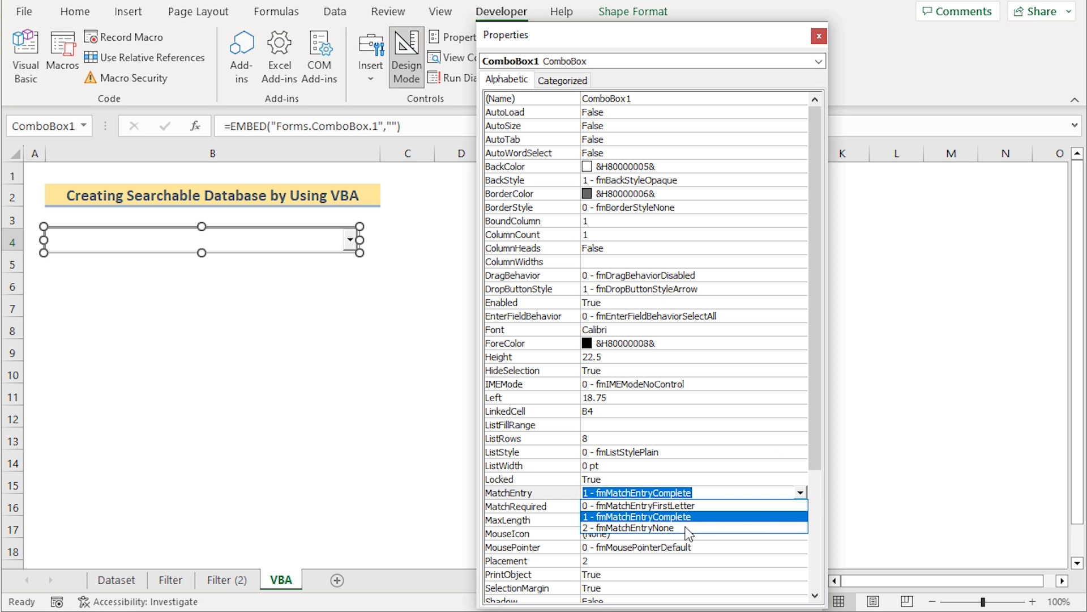
click(648, 529)
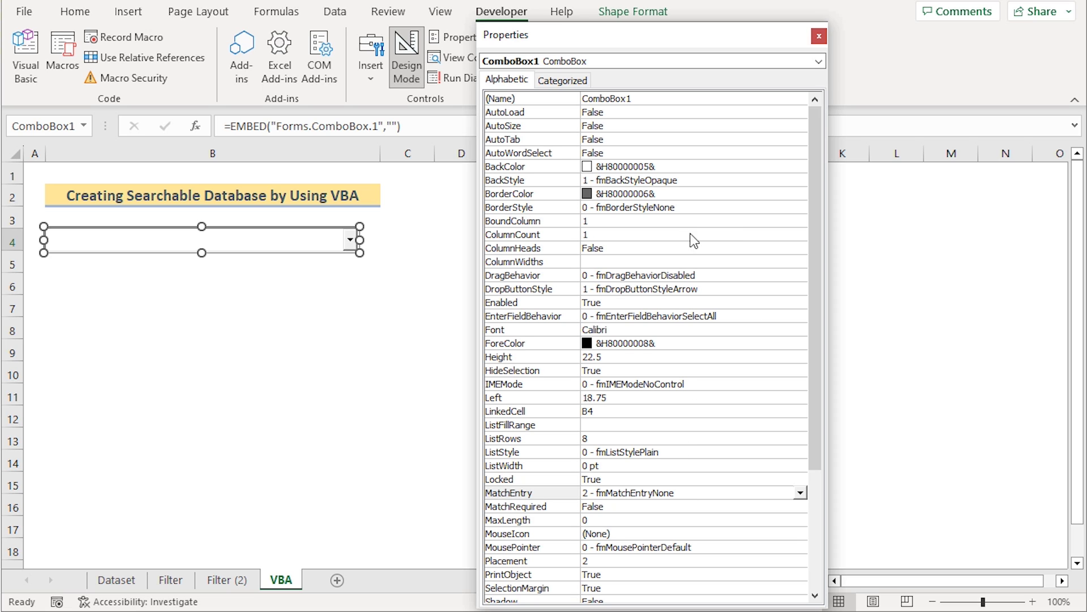
click(819, 37)
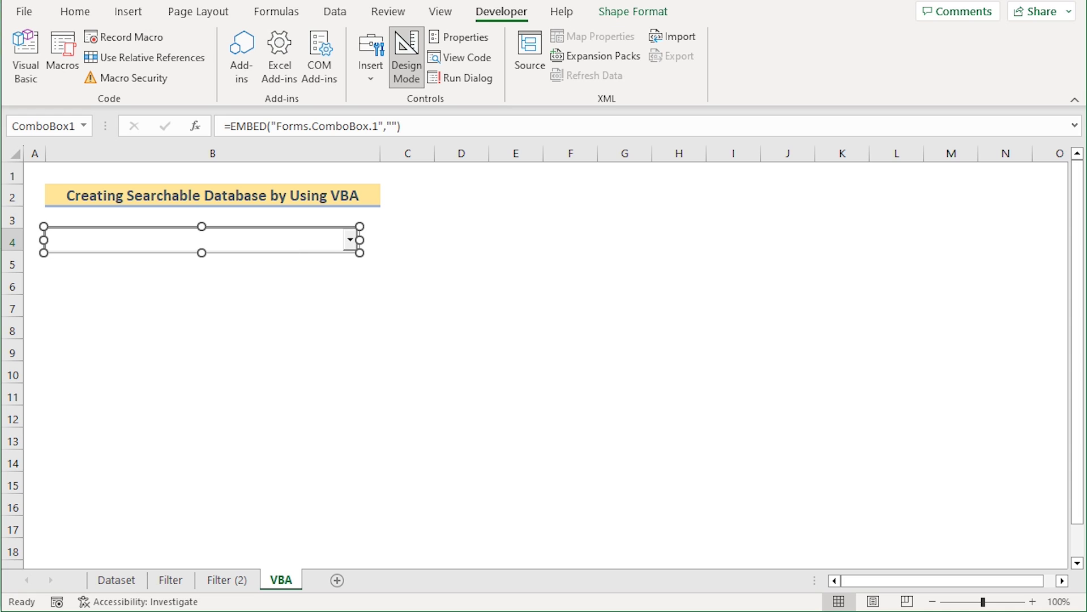
In ComboBox1_Change, write ComboBox1.ListFillRange = "DropDown_List".
right_click(297, 243)
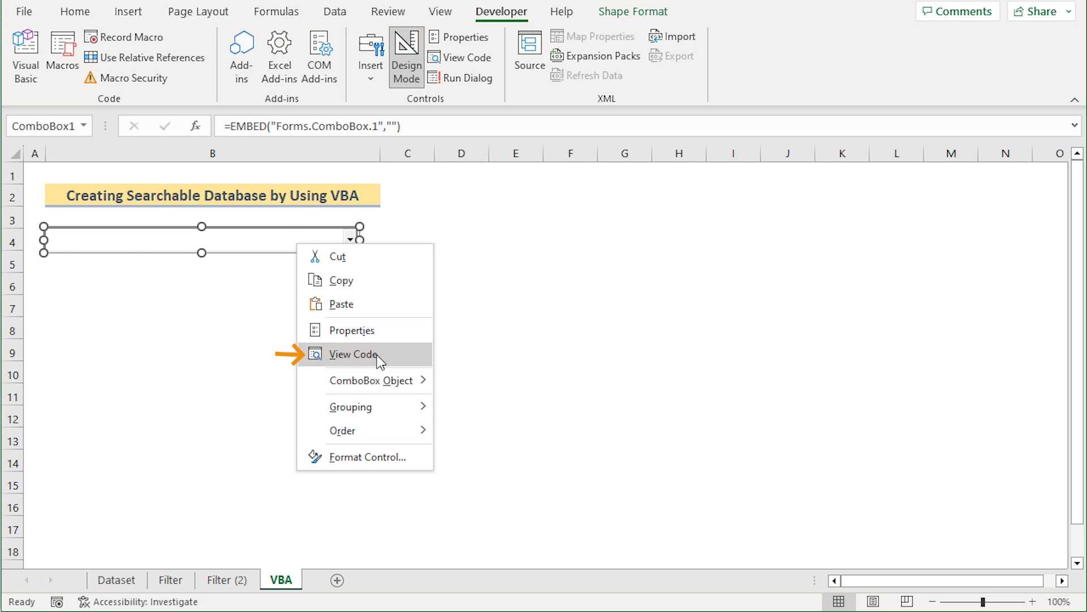
click(346, 356)
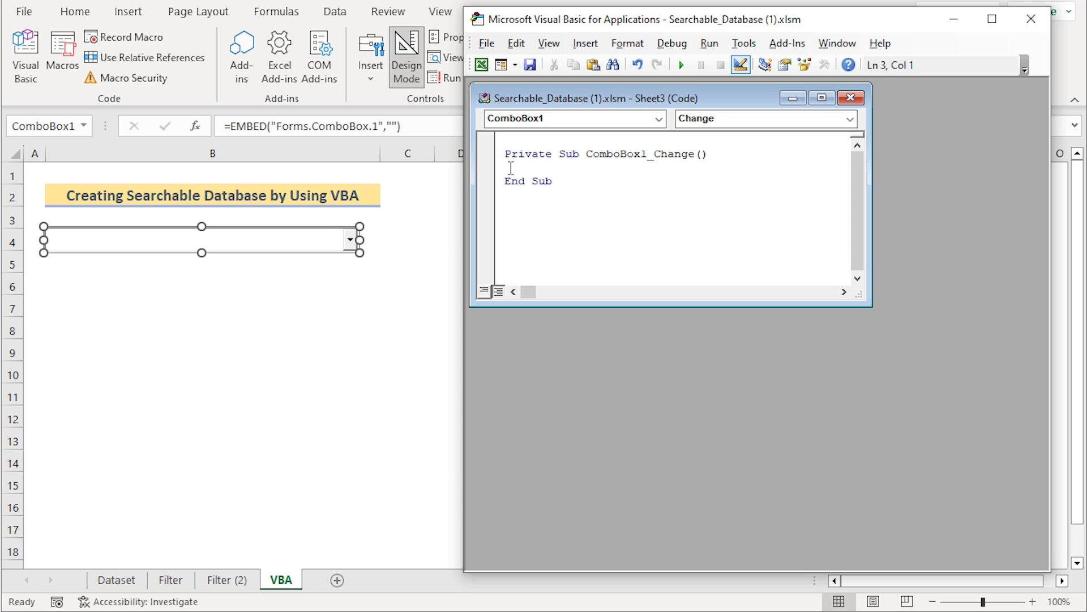
text(ComboBox1.L)
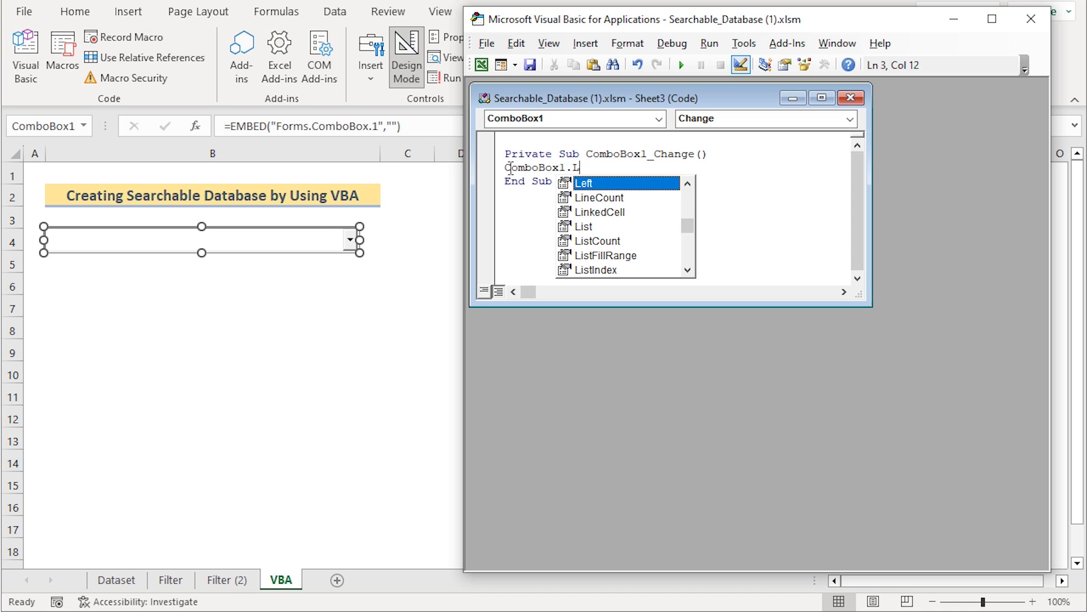
text(is)
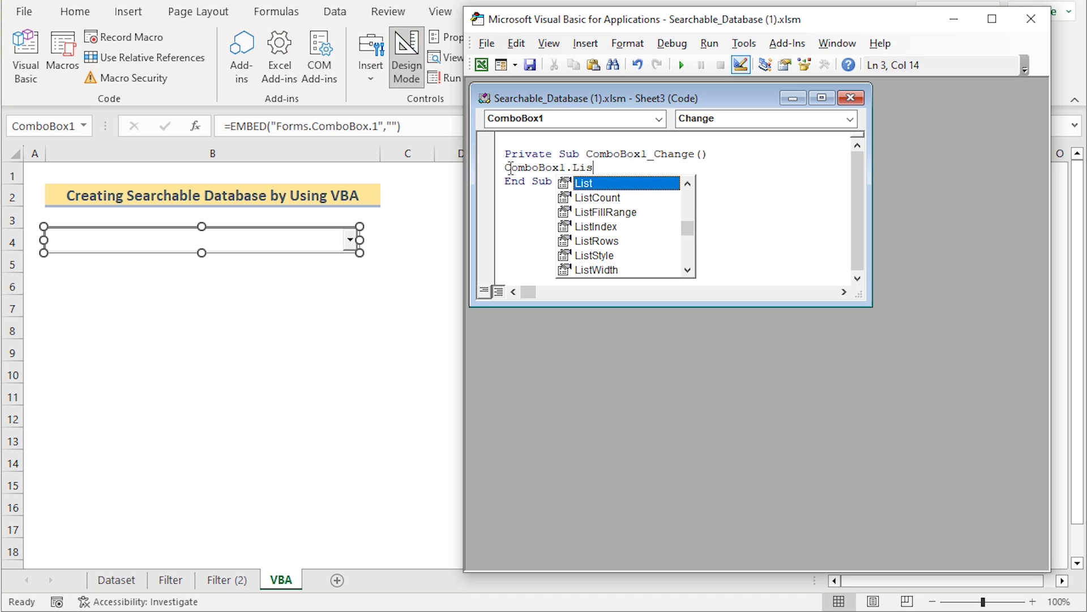
text(tFill)
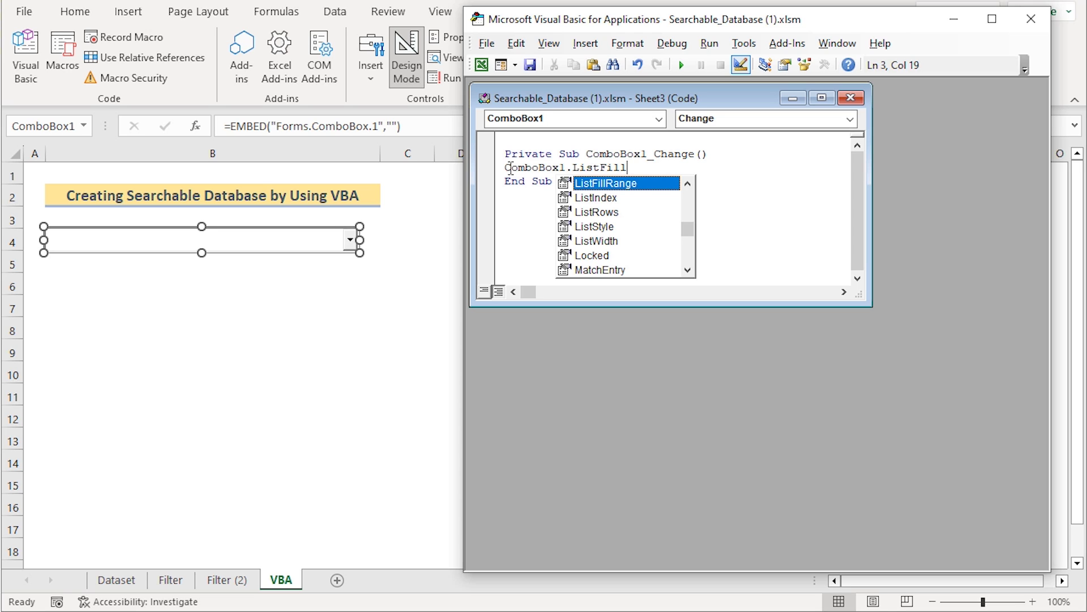
double_click(637, 187)
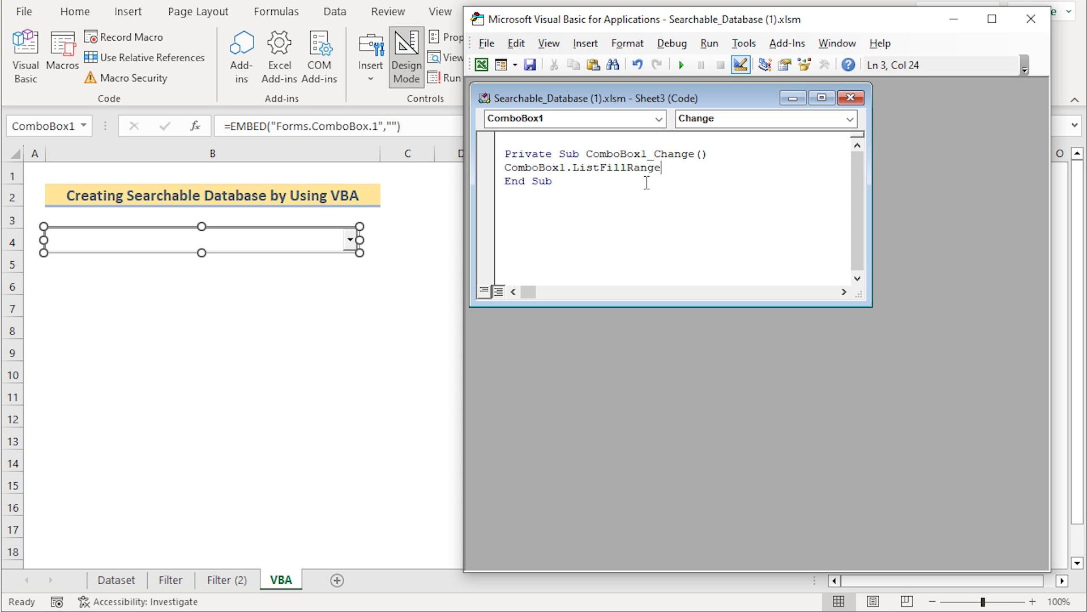
text(="DropDown_List")
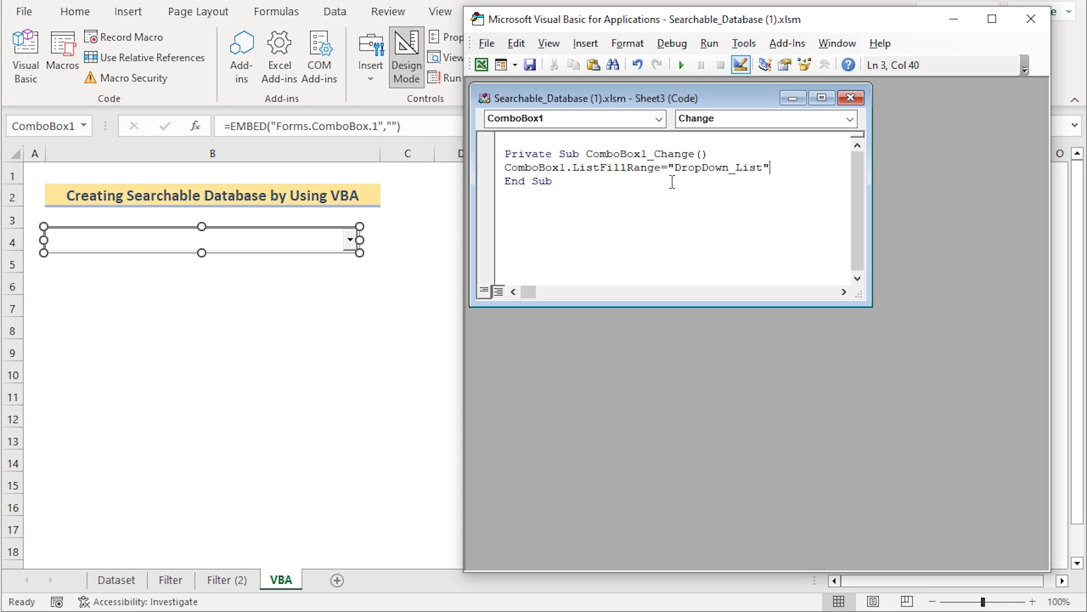
Add Me.ComboBox1.DropDown to ComboBox1_Change and run the macro.
key(Return)
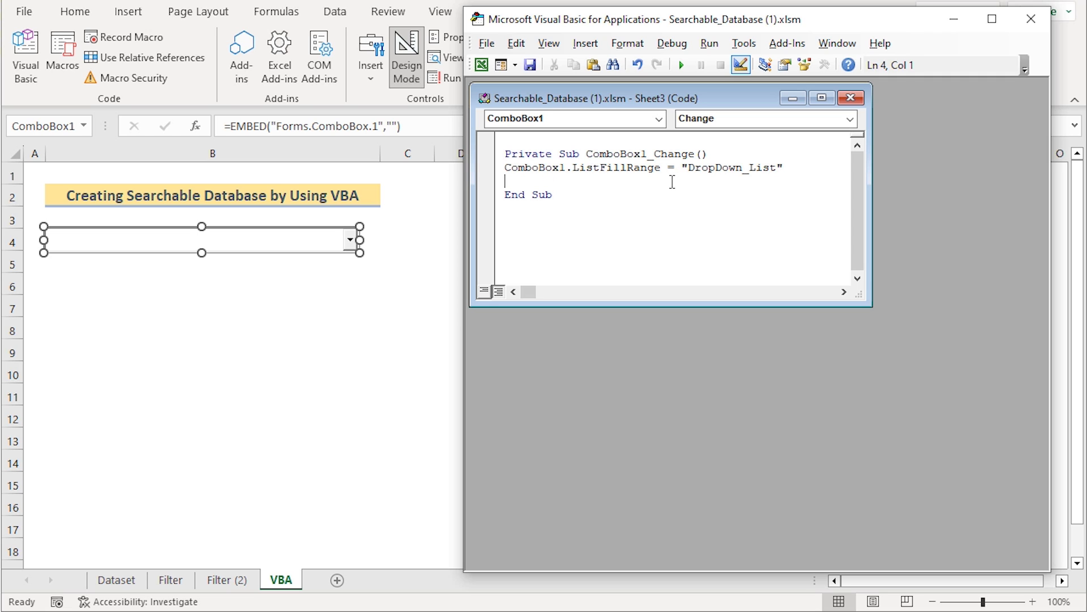
text(M)
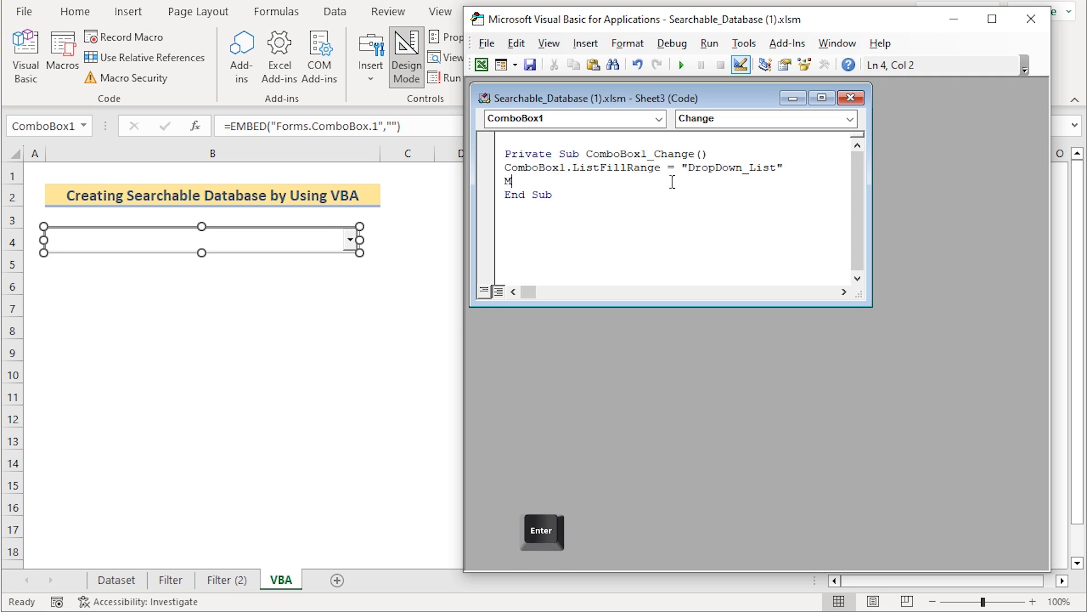
text(e.Com)
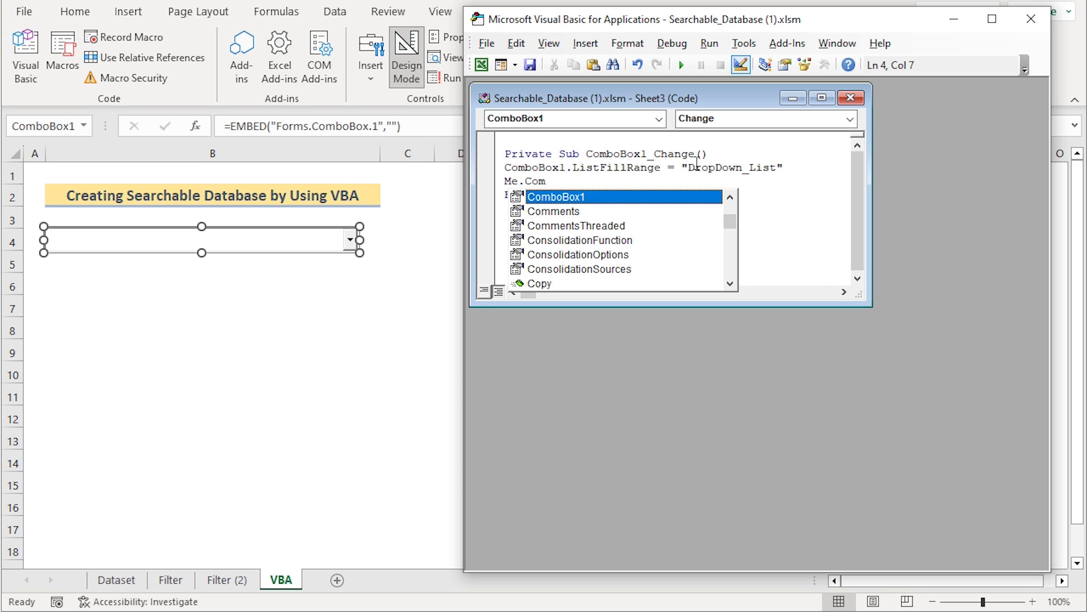
double_click(572, 197)
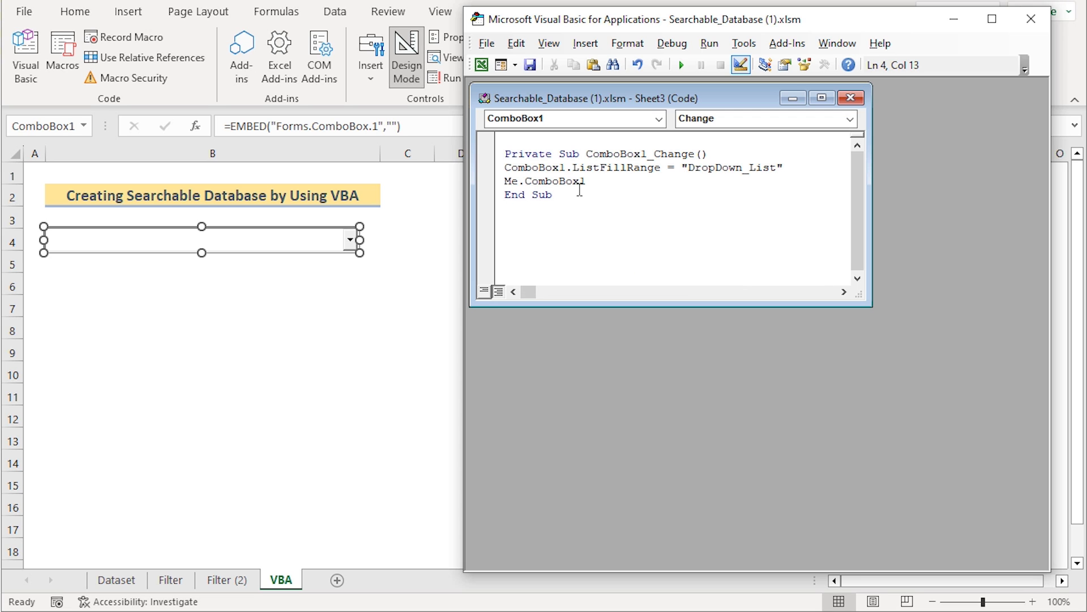
text(.)
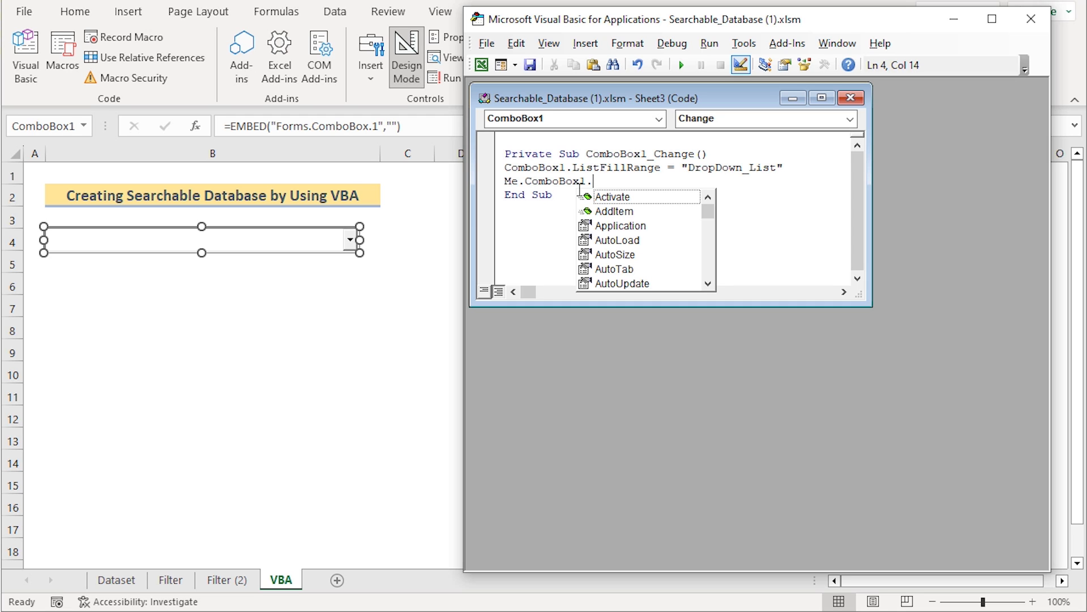
text(Dr)
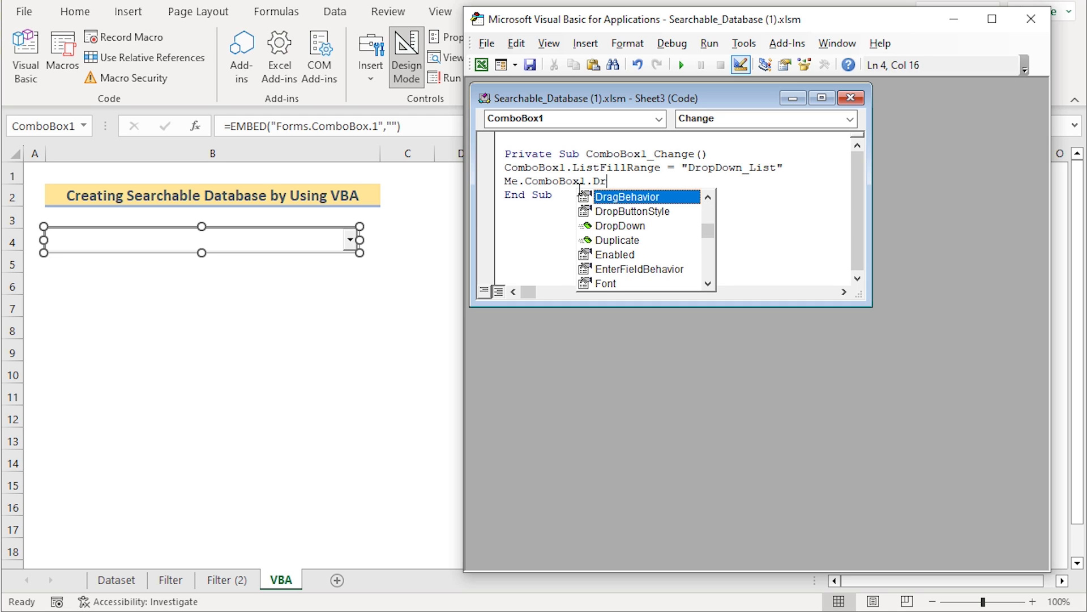
text(op)
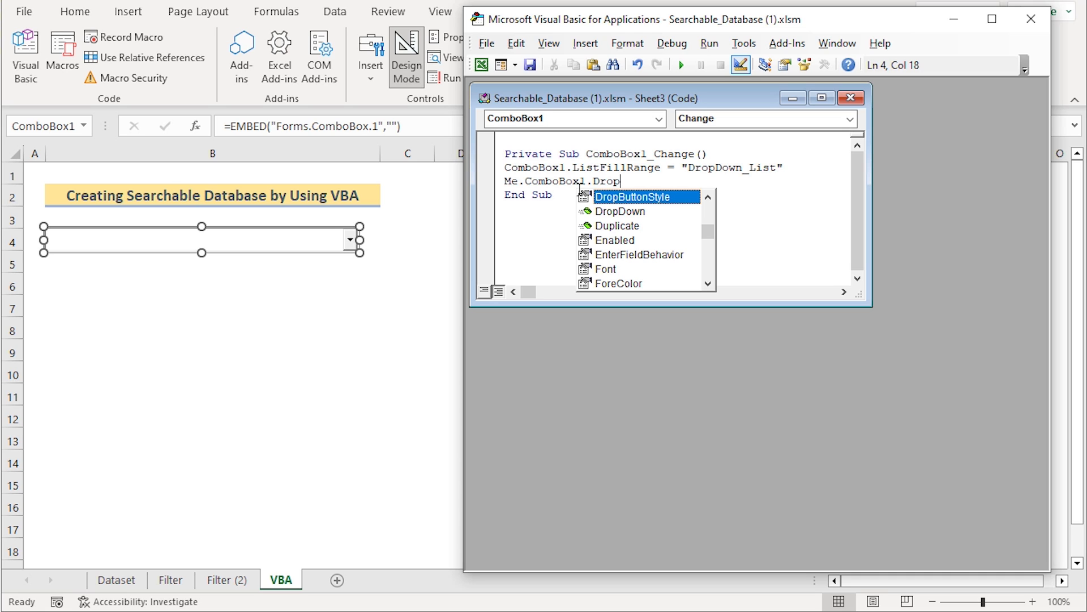
double_click(641, 212)
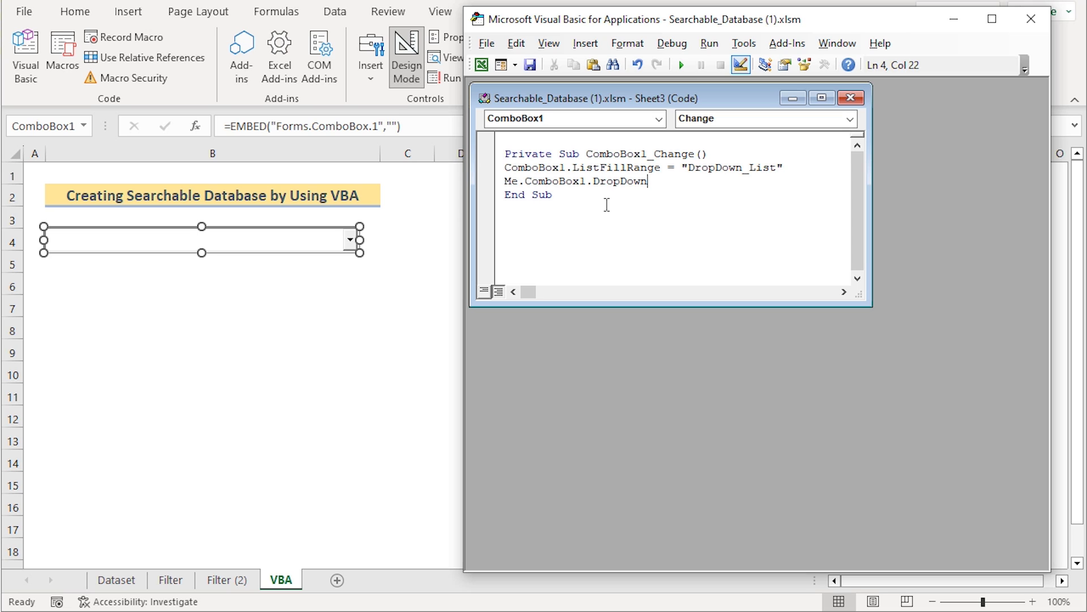
click(683, 66)
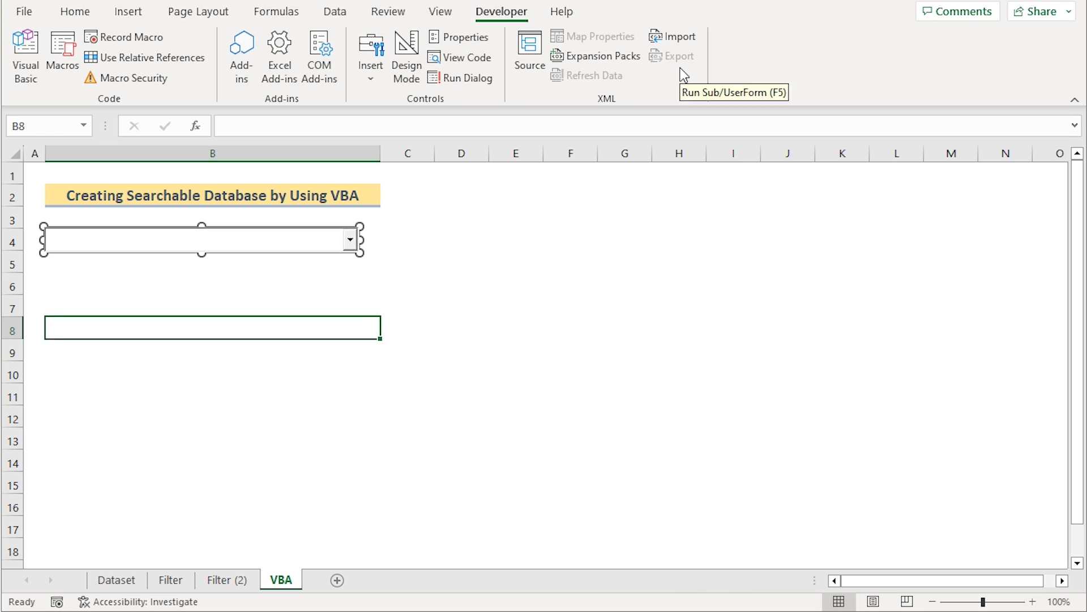